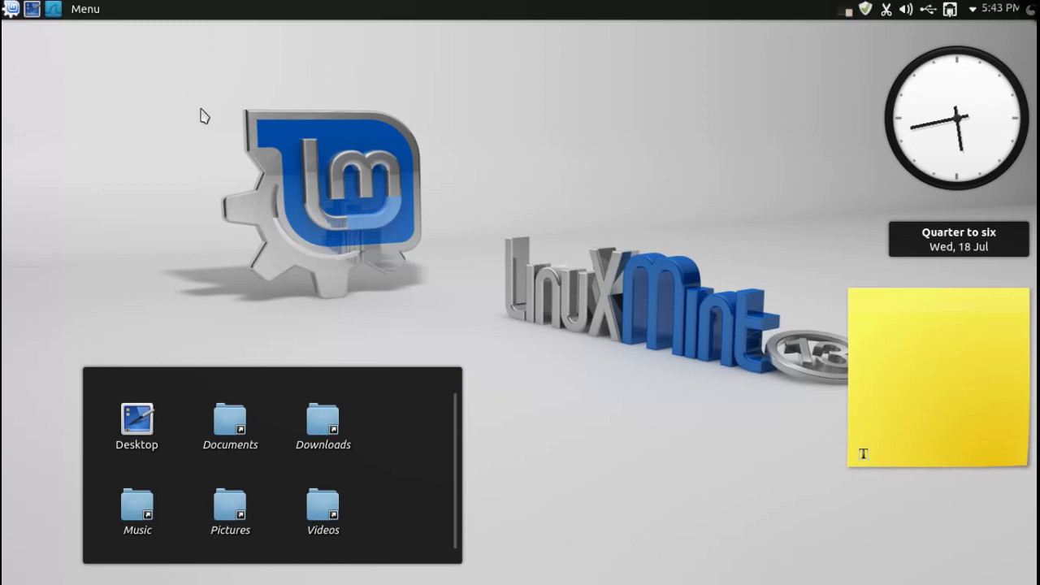
Launch System Settings through the command runner and open the application appearance settings
right_click(437, 144)
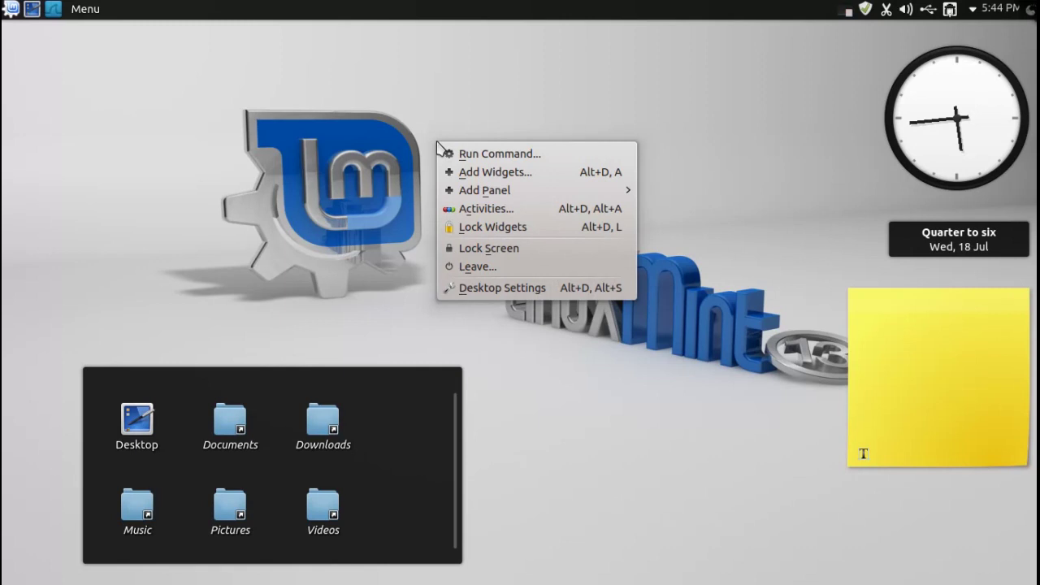
left_click(303, 124)
key("alt+F2")
type("sy")
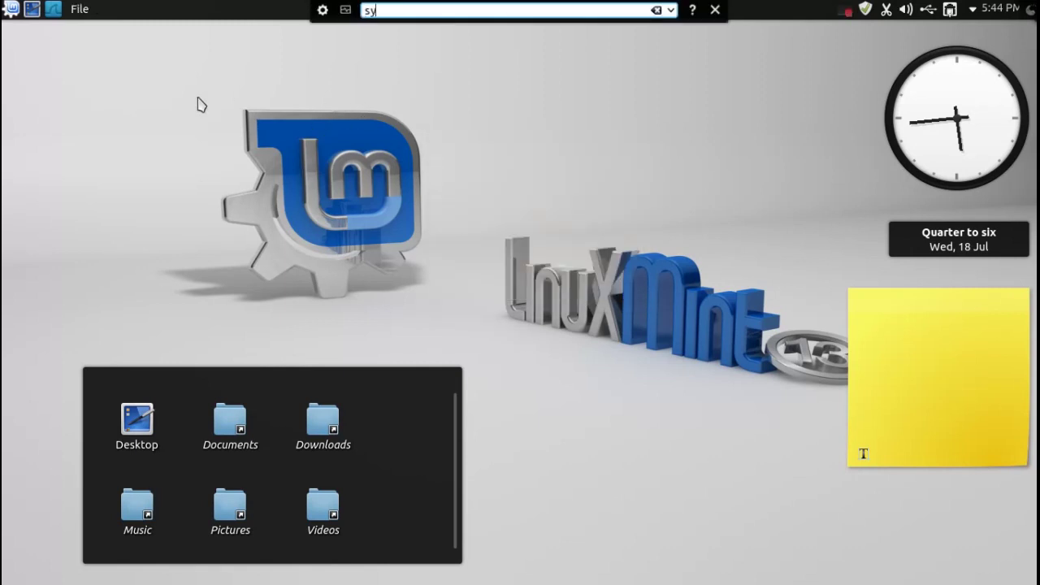
type("stm")
key("BackSpace")
key("BackSpace")
key("BackSpace")
type("s")
key("Return")
mouse_move(146, 118)
left_click(128, 140)
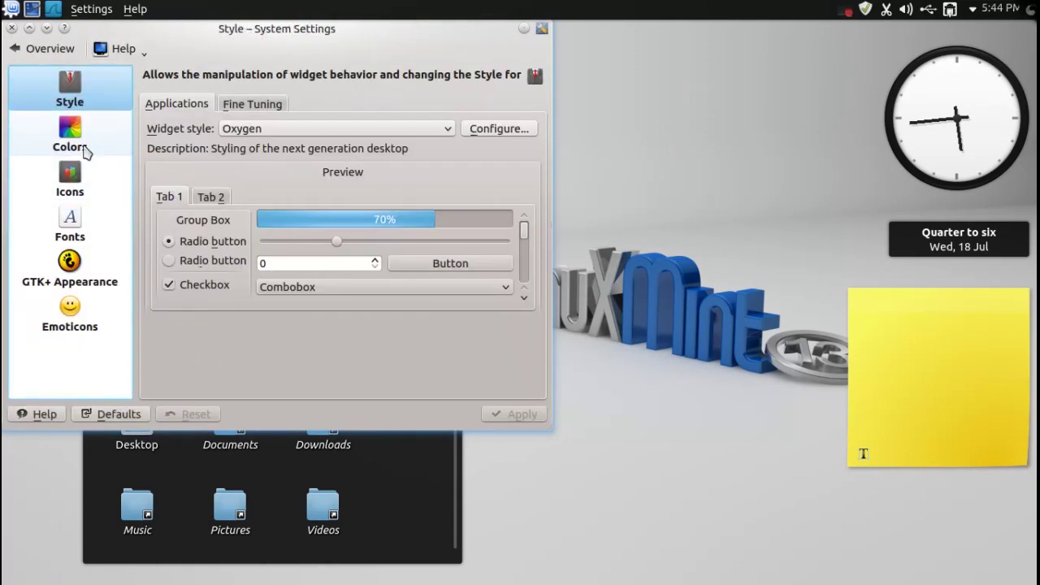
Look through the Colors, Icons, Style, Fonts and Emoticons settings pages and close System Settings
left_click(93, 151)
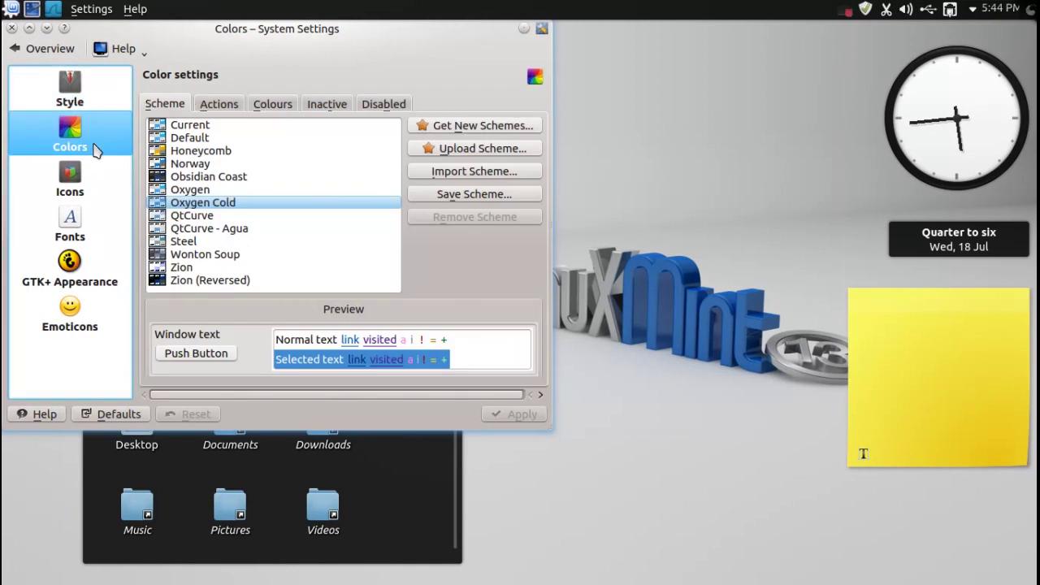
left_click(78, 182)
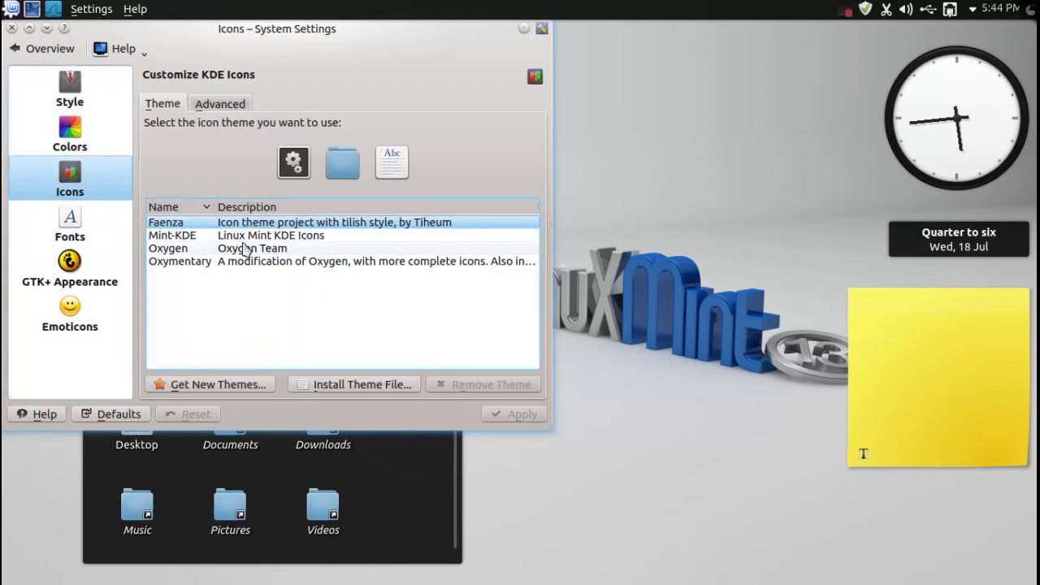
left_click_drag(291, 31, 503, 88)
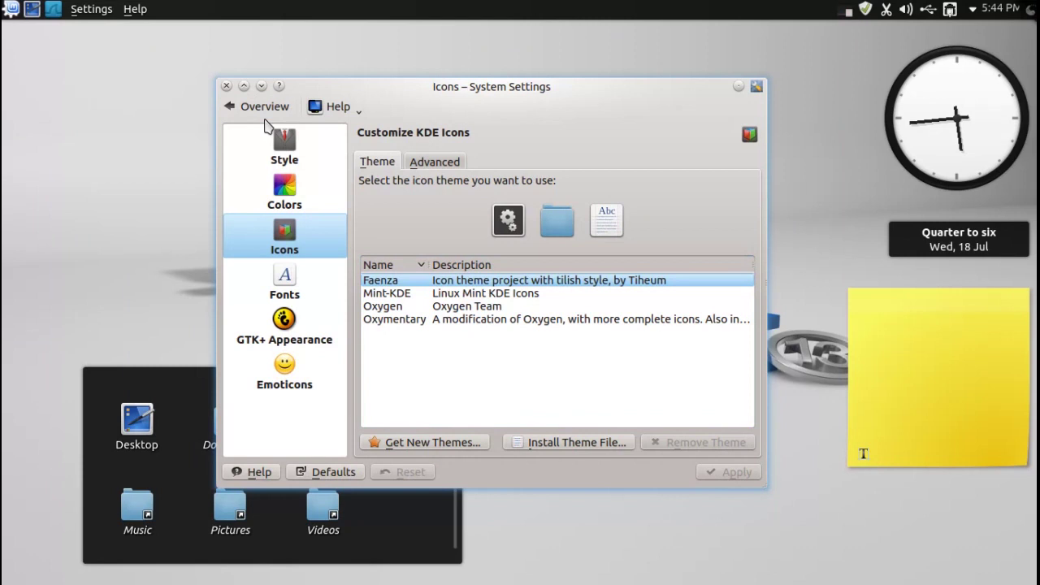
left_click(281, 146)
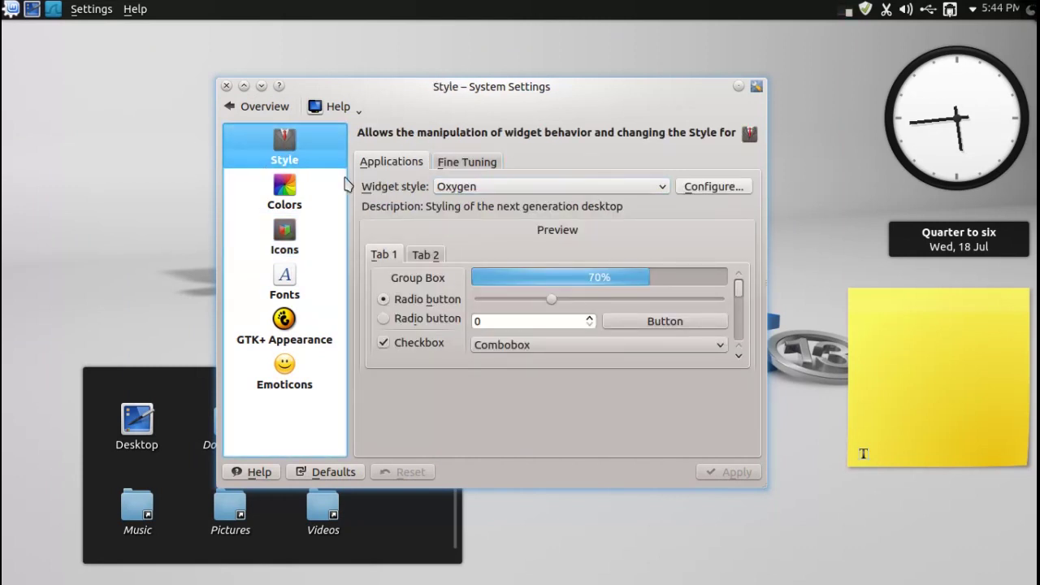
left_click(268, 195)
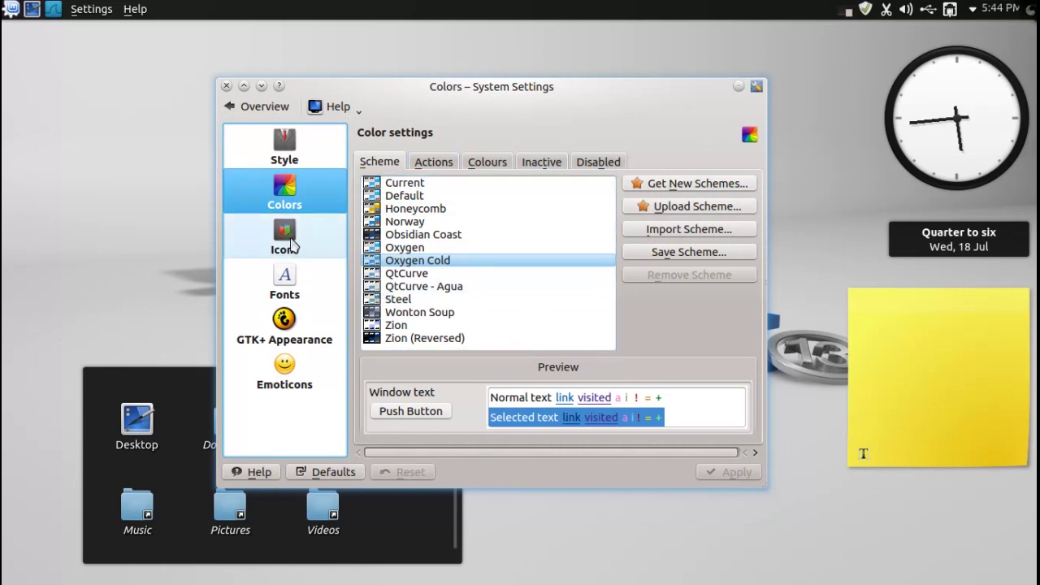
left_click(280, 243)
left_click(289, 277)
left_click(284, 370)
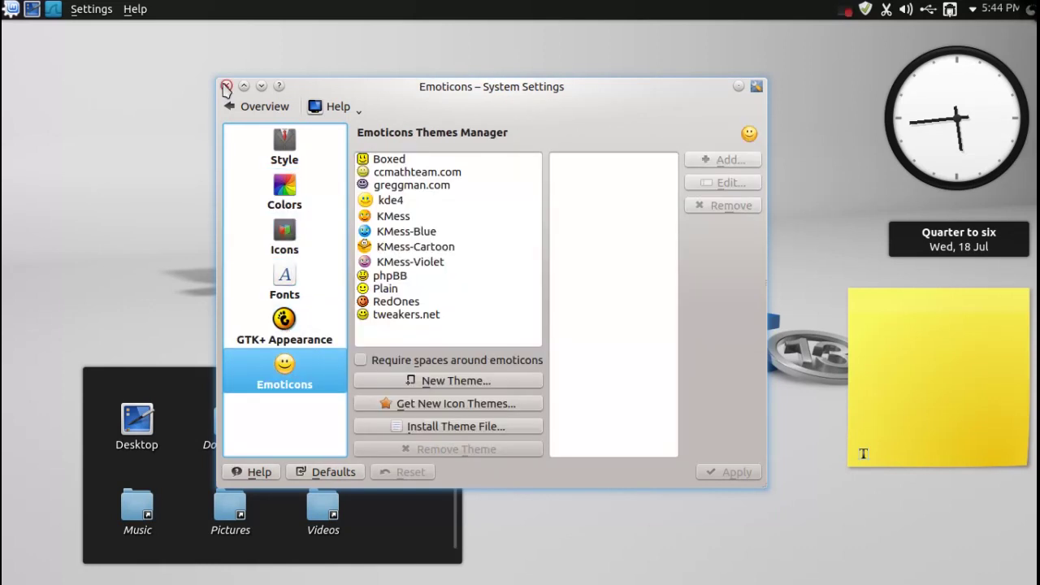
left_click(227, 86)
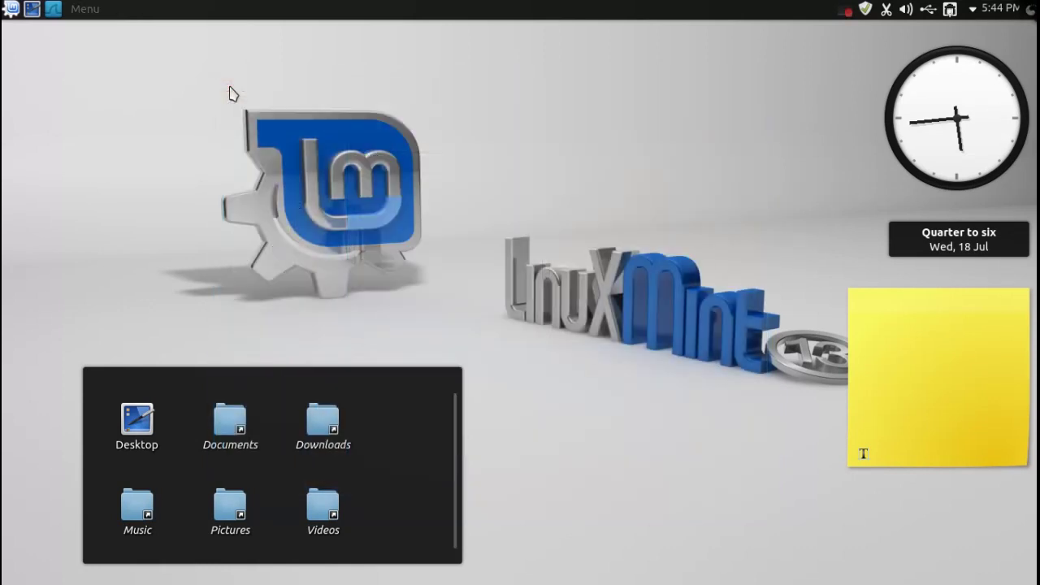
Open the desktop widget browser to view the available widgets and close it
right_click(452, 162)
left_click(476, 187)
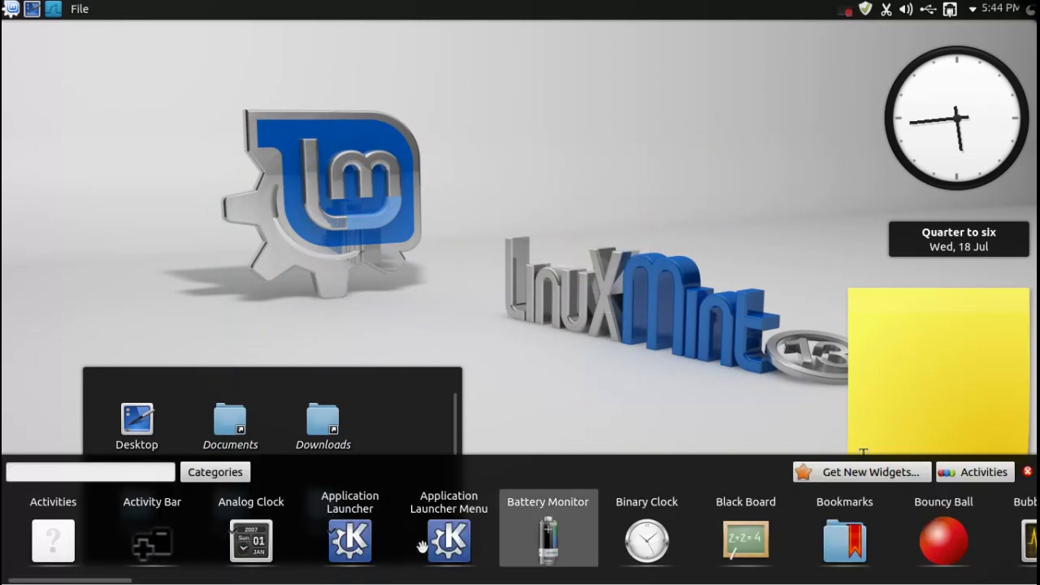
left_click(1028, 472)
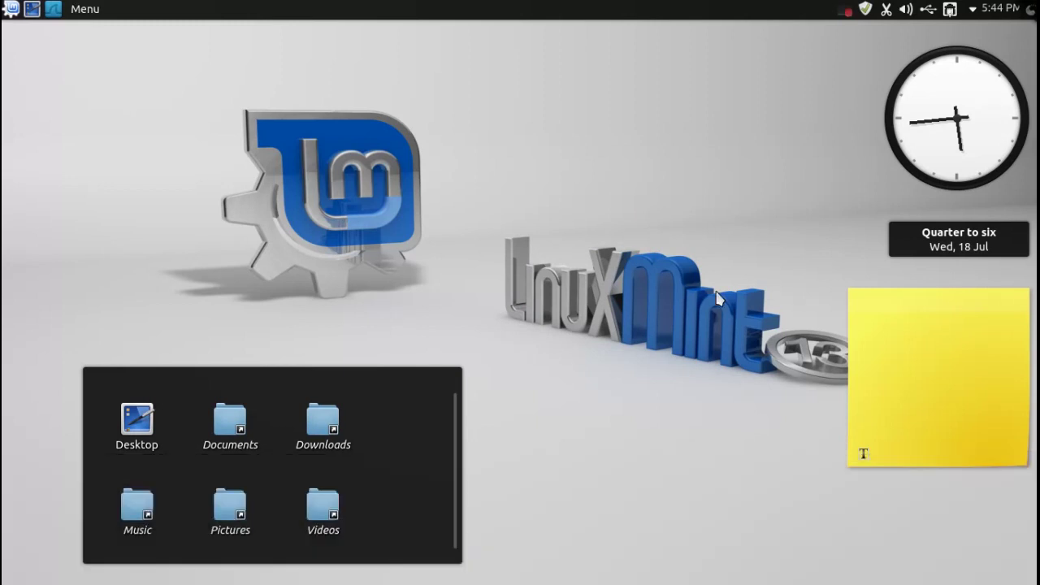
Open the Dolphin file manager, inspect its menus in the global menu bar, and quit it
left_click(55, 11)
left_click(79, 9)
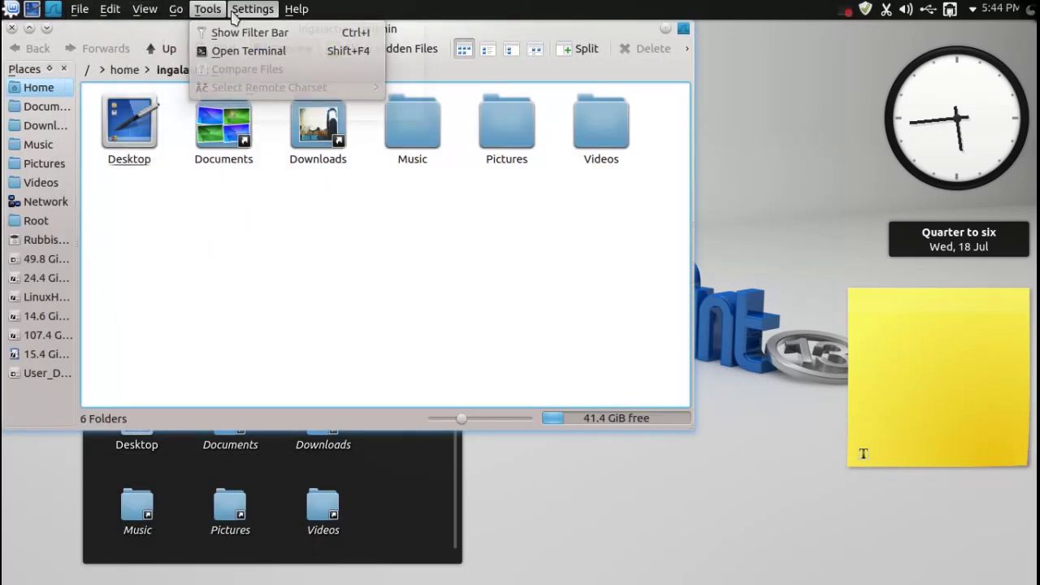
key("ctrl+q")
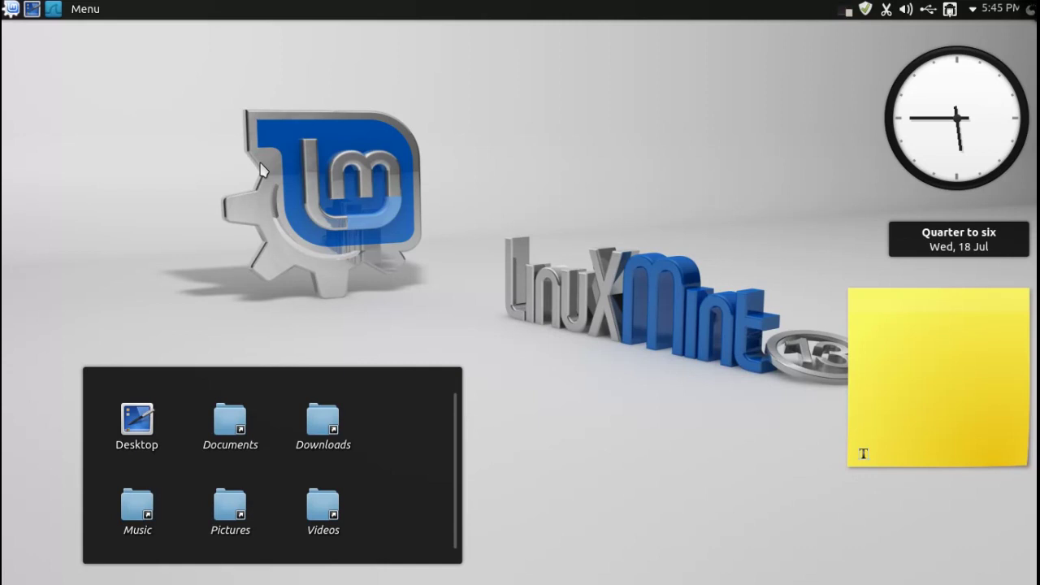
With a Dolphin window open, search the command runner for "edit", choose Editable Location, and close both the file manager and the runner
left_click(53, 8)
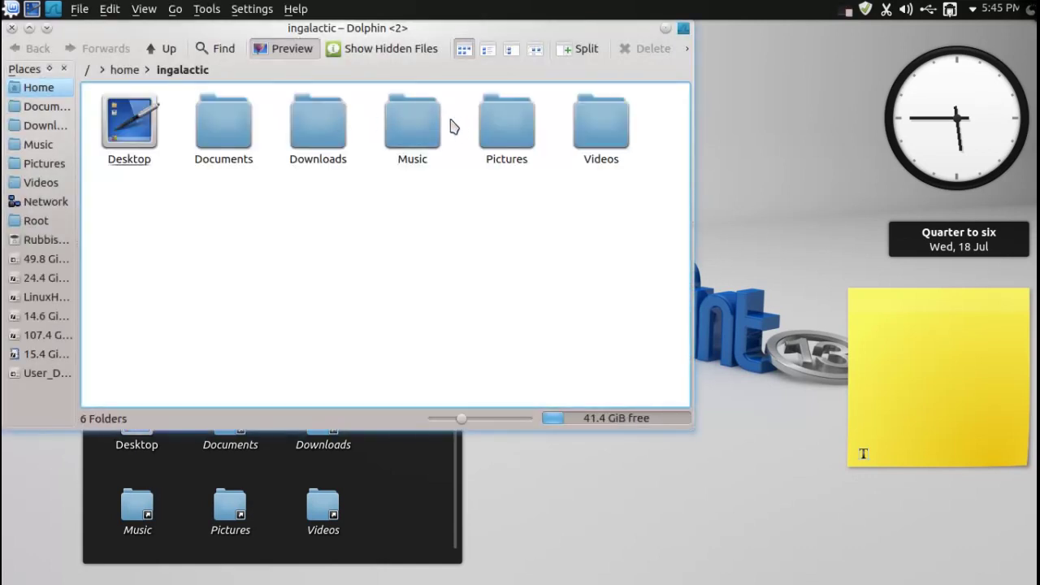
key("alt+F2")
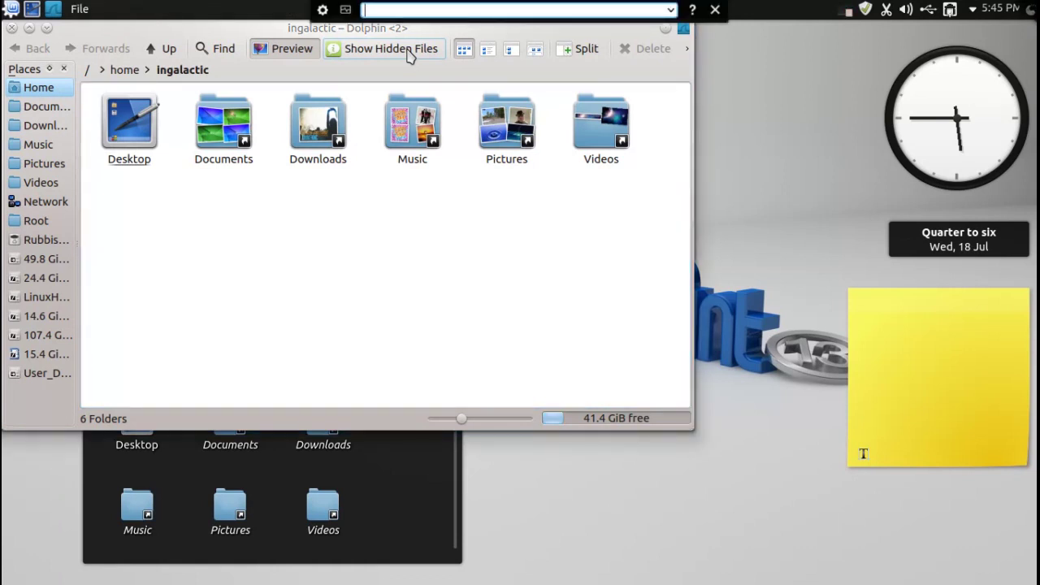
type("edit")
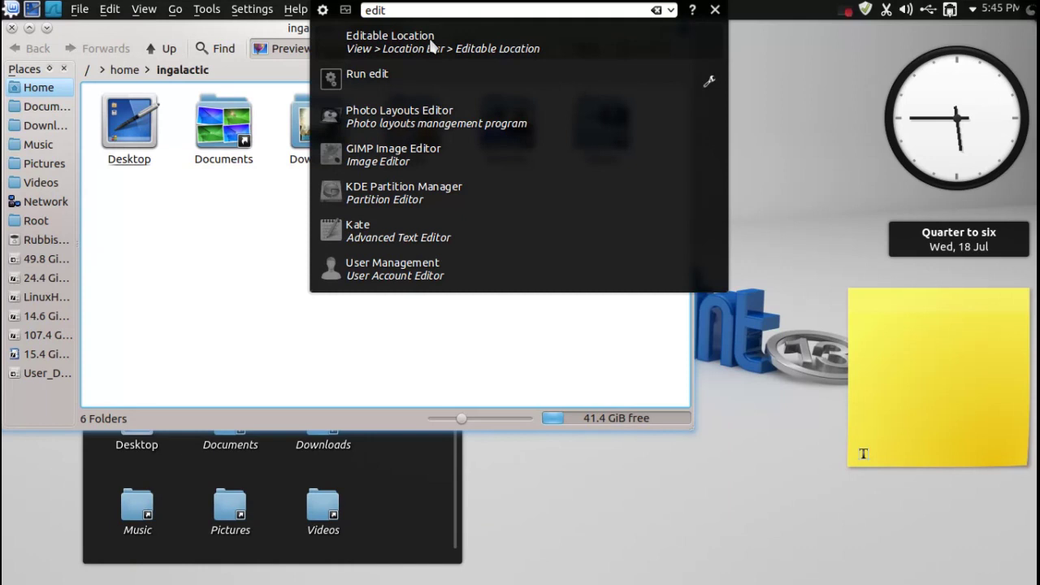
left_click(430, 46)
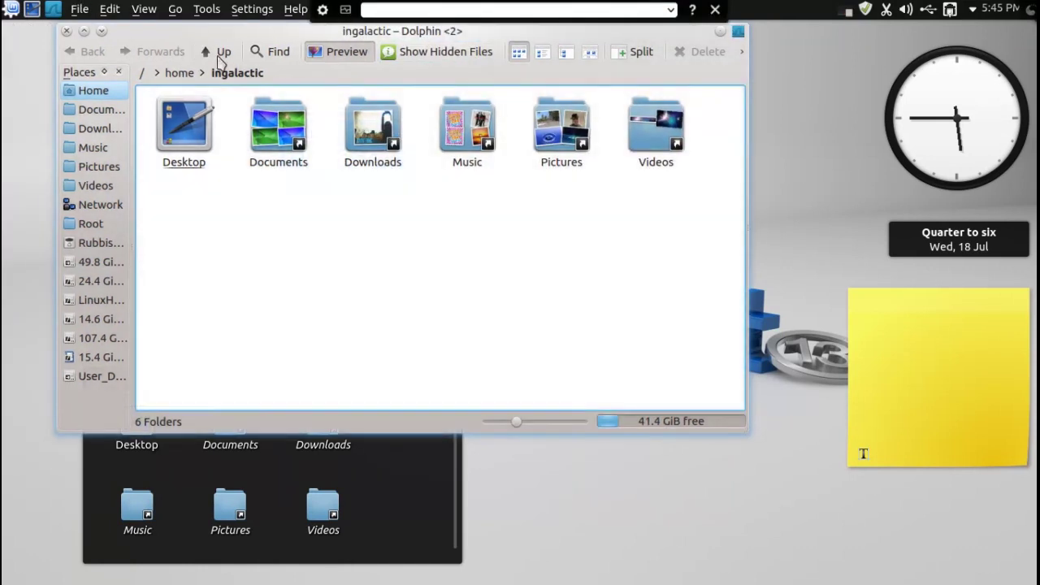
left_click(66, 31)
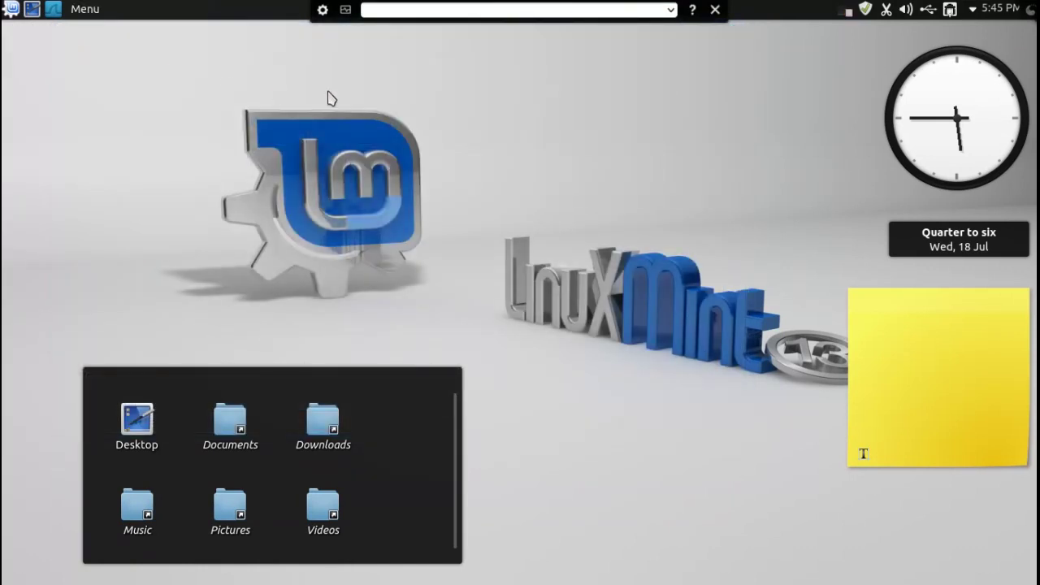
key("Escape")
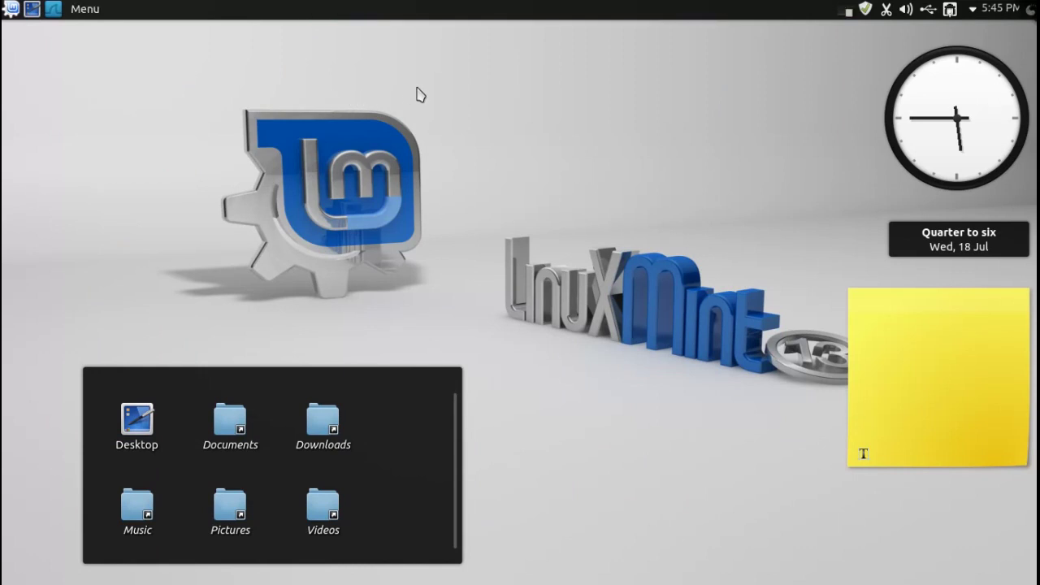
key("alt+F2")
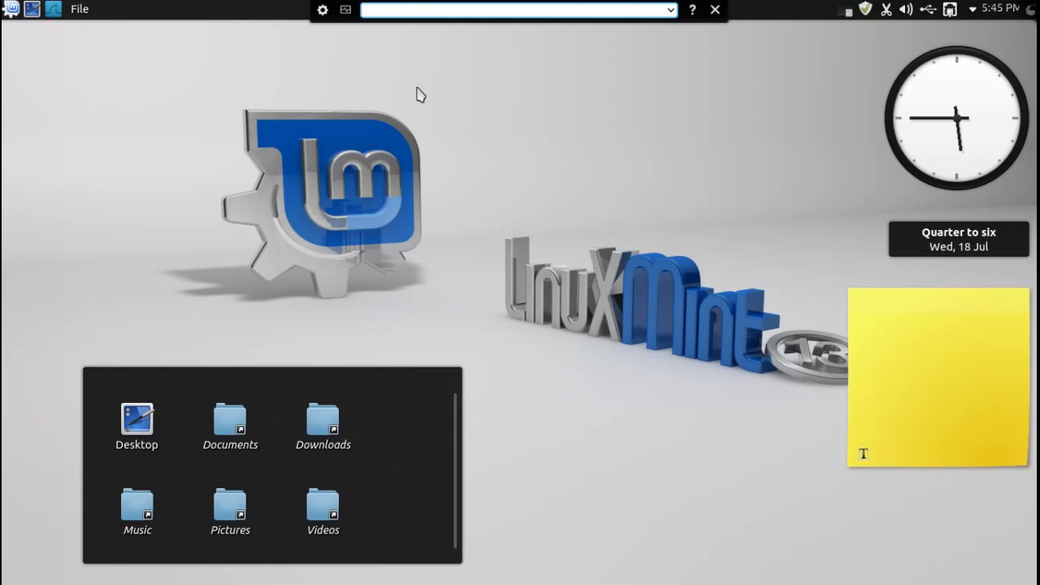
key("Escape")
Change the desktop wallpaper type to Slideshow in the desktop settings and apply it
right_click(611, 146)
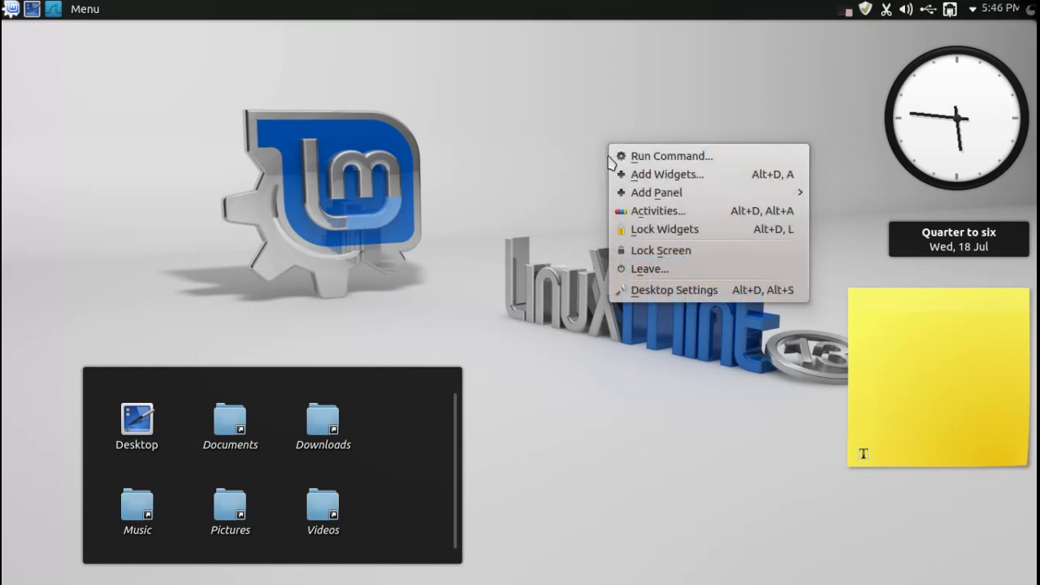
left_click(627, 290)
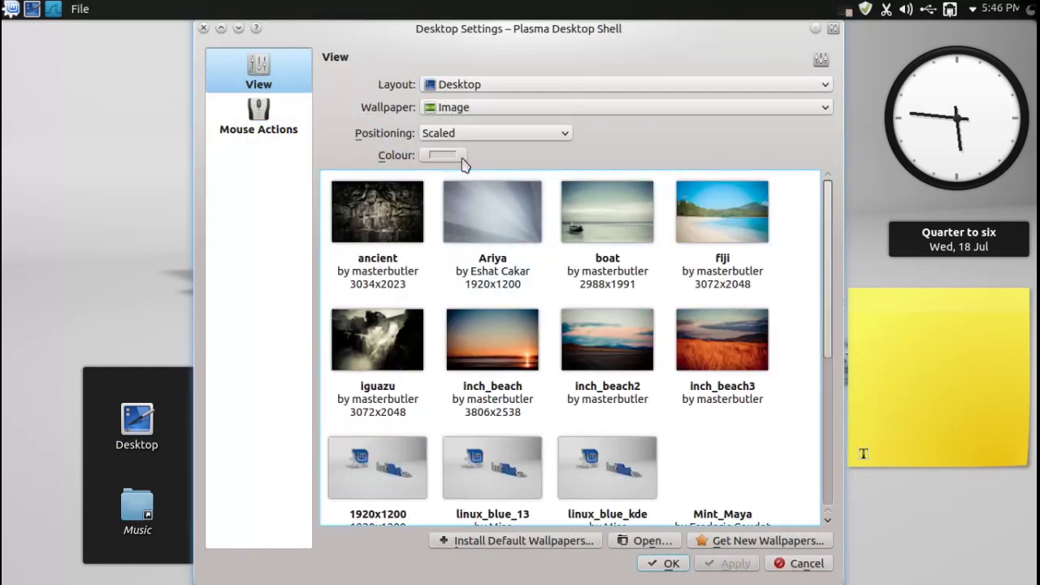
left_click(455, 109)
left_click(459, 151)
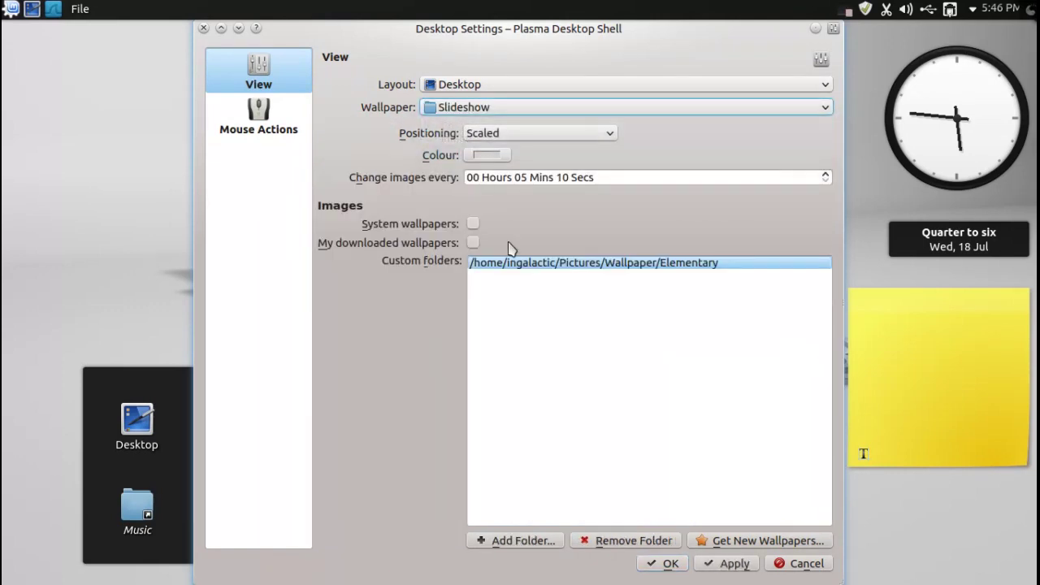
left_click(745, 564)
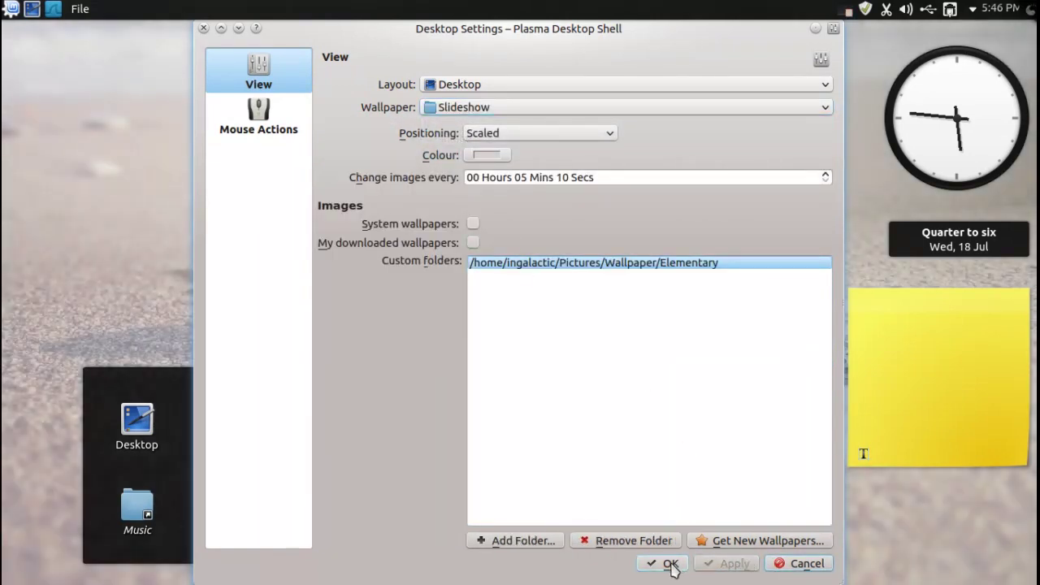
left_click(671, 564)
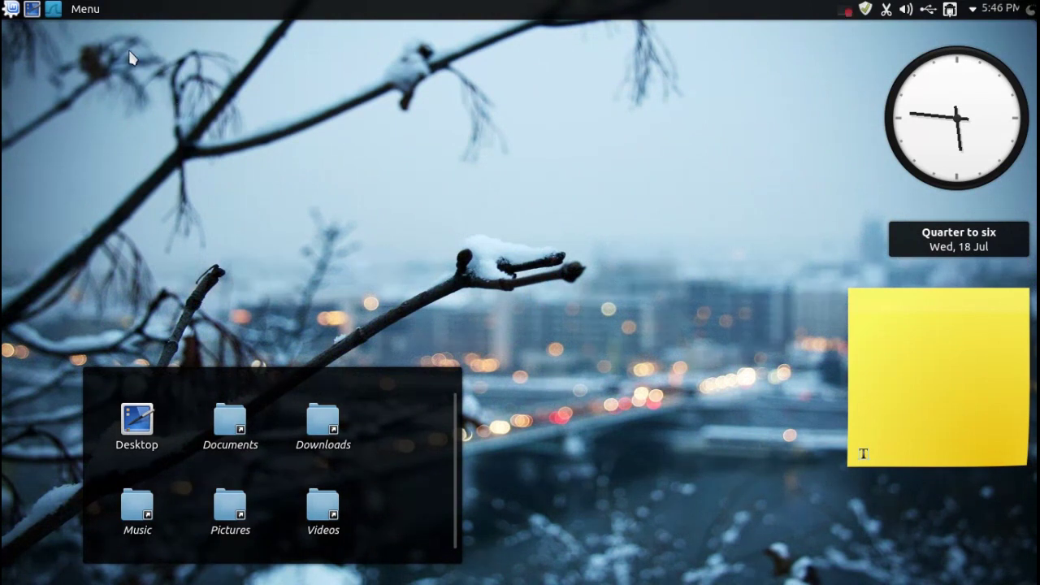
Launch Software Manager from the application launcher and browse the Featured category
left_click(12, 10)
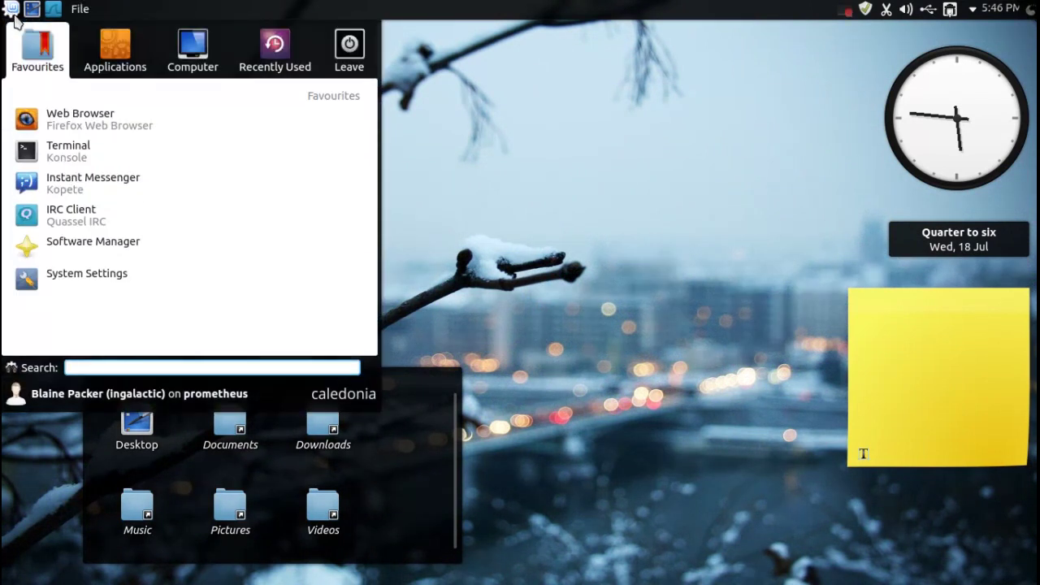
left_click(69, 241)
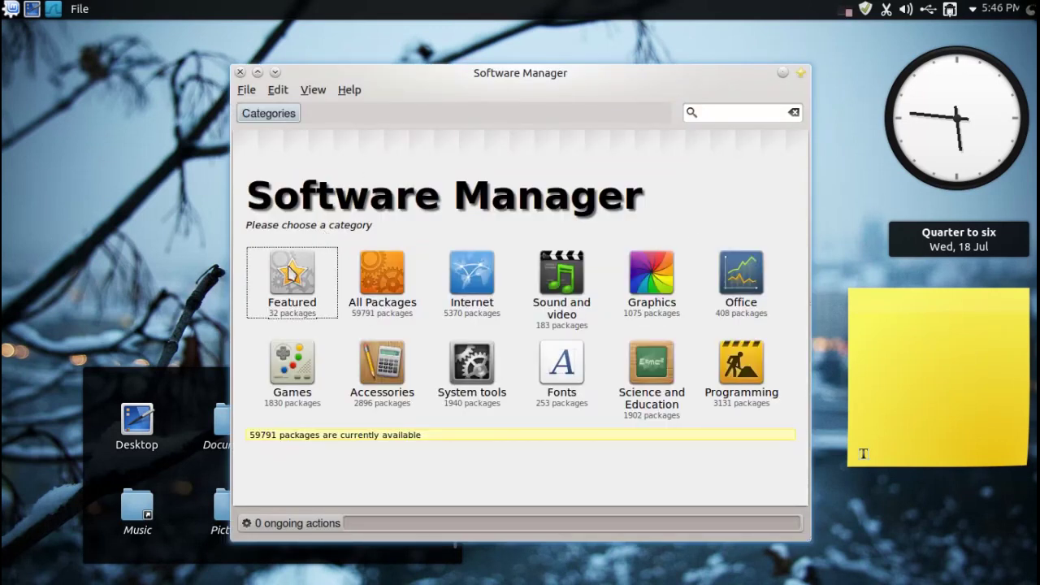
left_click(290, 272)
scroll(517, 263, "down", 5)
scroll(520, 265, "up", 4)
scroll(518, 262, "up", 3)
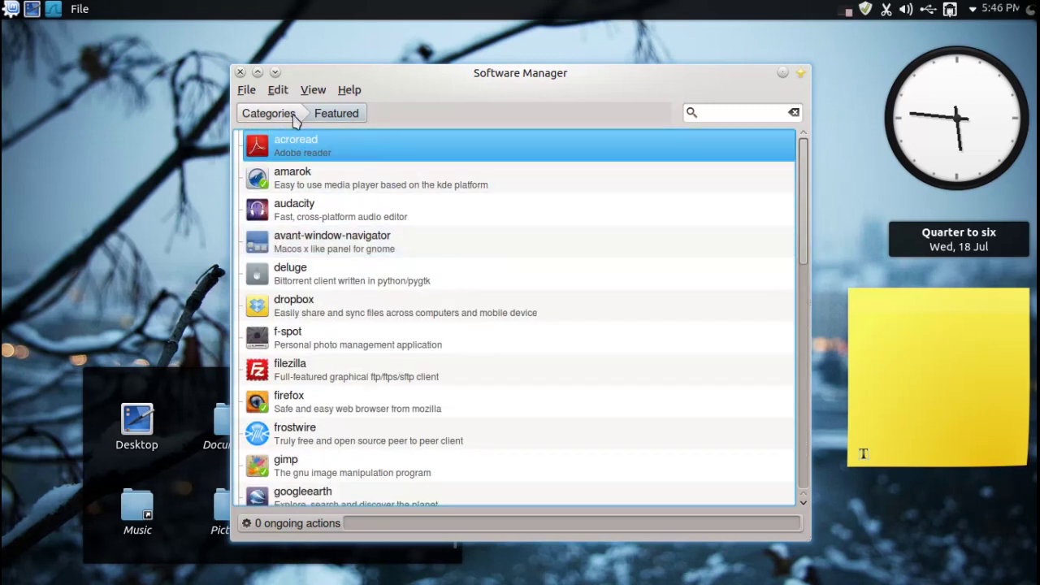
Examine the View options and the full Featured package list, and return to the category overview
left_click_drag(403, 79, 395, 69)
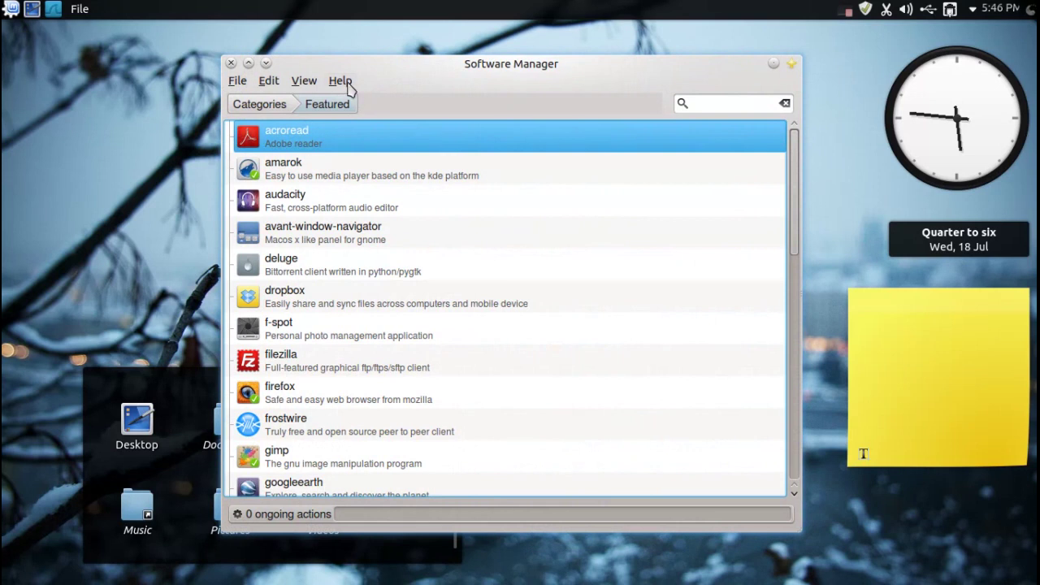
left_click(307, 82)
left_click(343, 155)
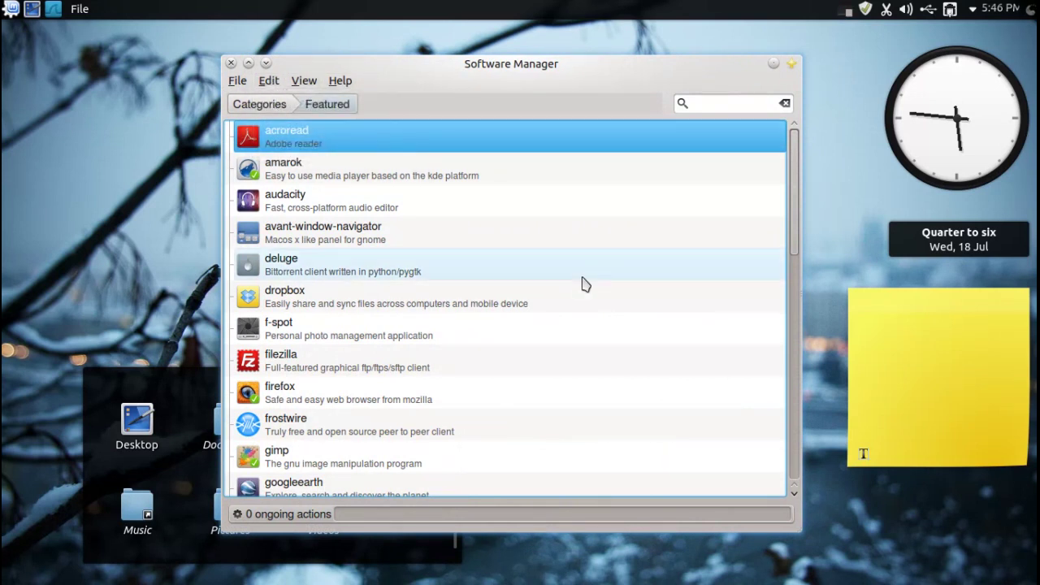
scroll(671, 216, "down", 5)
scroll(672, 216, "up", 5)
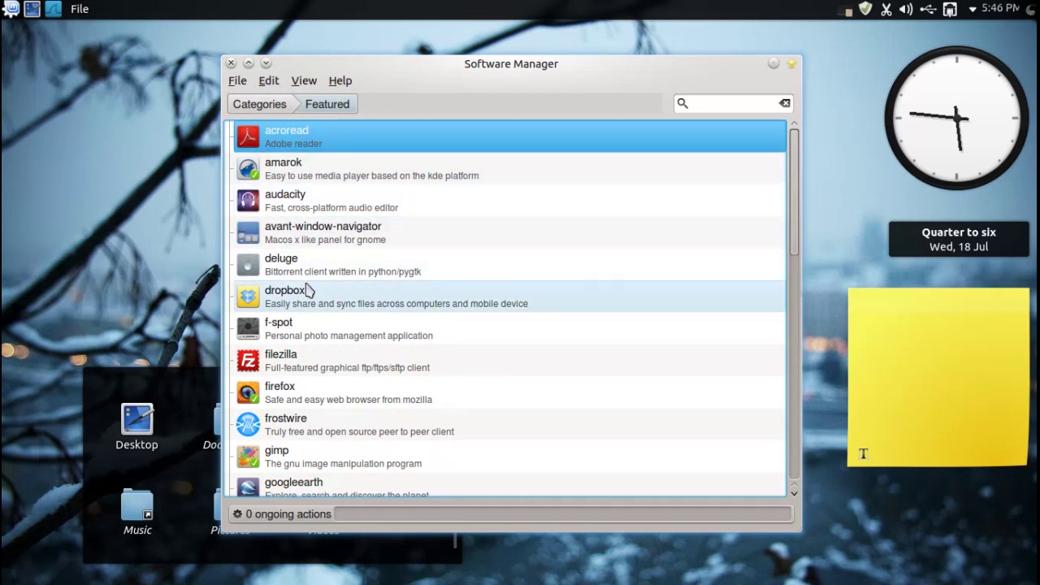
scroll(309, 290, "down", 5)
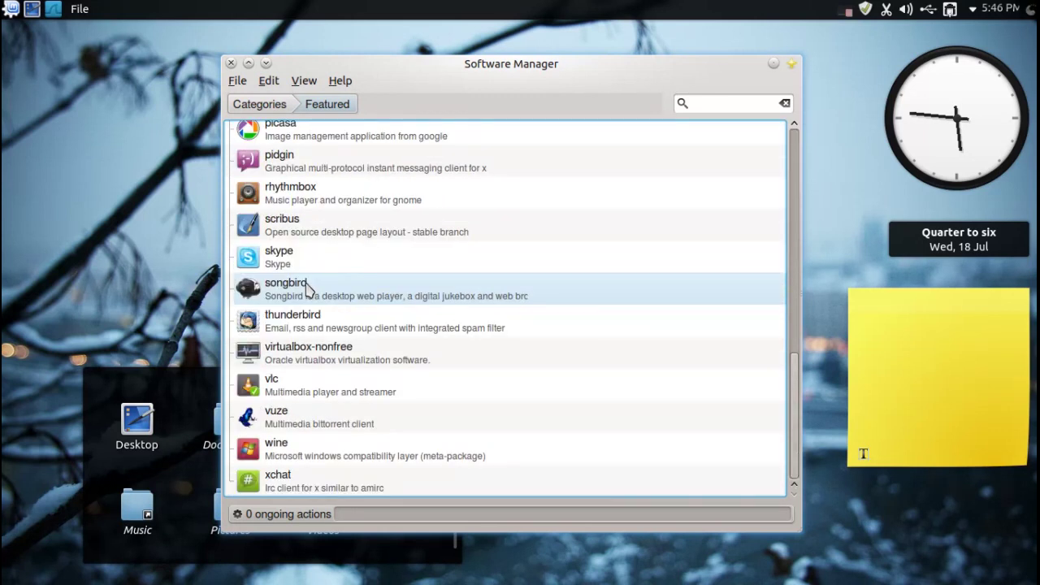
scroll(305, 286, "up", 5)
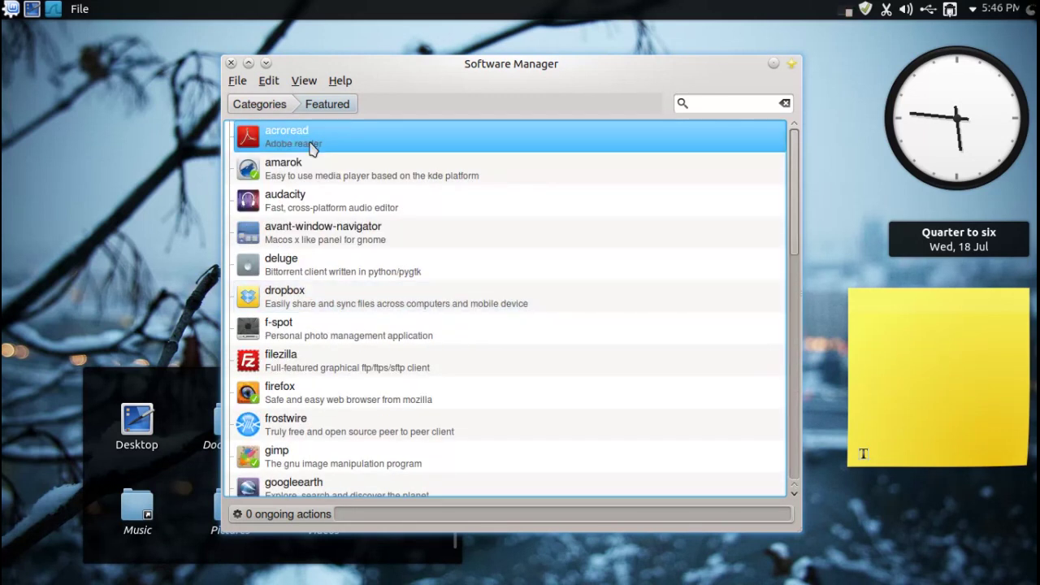
left_click(264, 111)
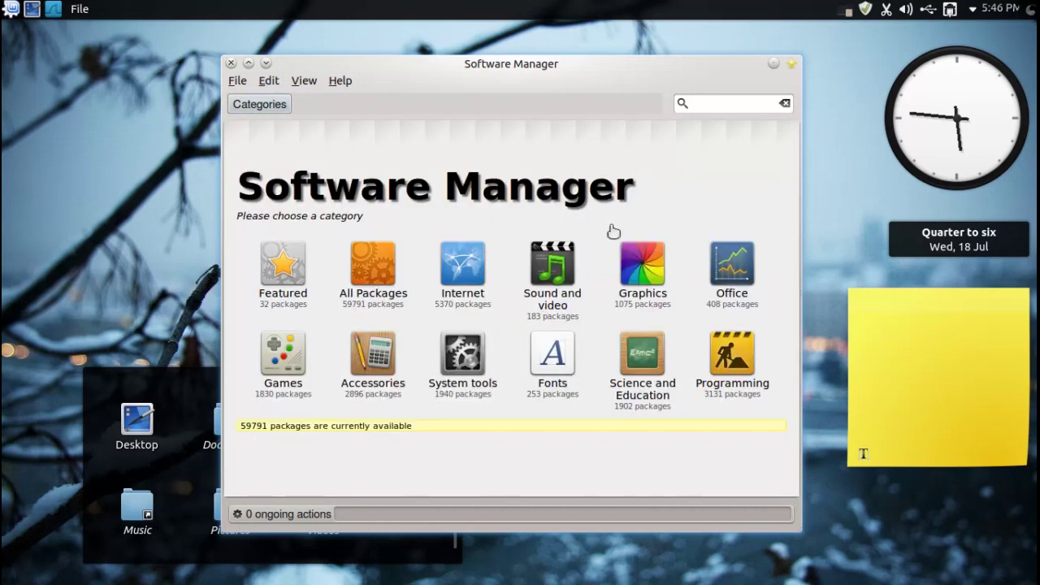
Close Software Manager and launch Update Manager from the system tray, entering the administrator password
left_click(231, 63)
left_click(865, 9)
type("********")
key("Return")
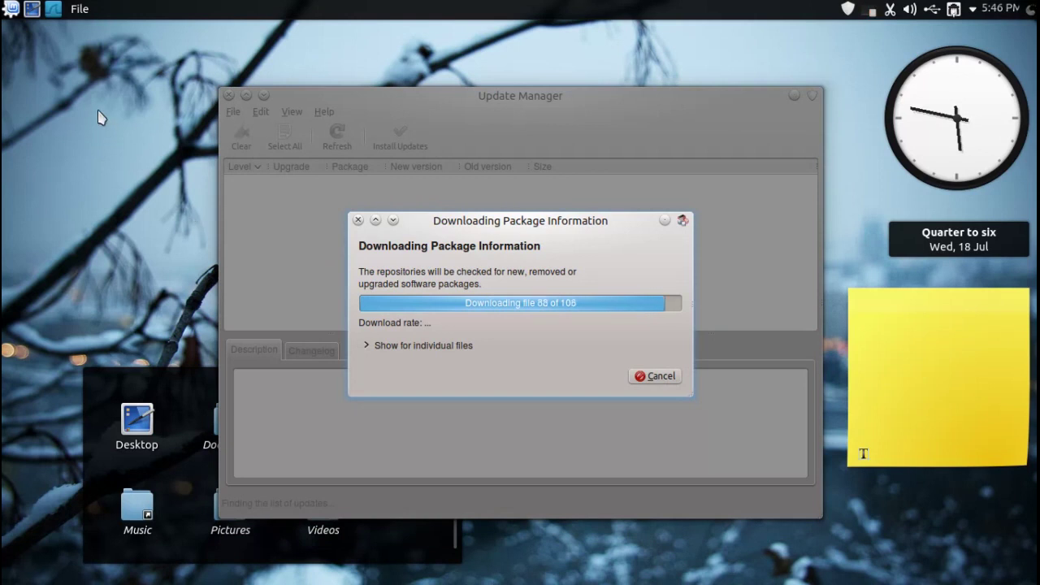
Search the command runner for "software" and open Software Sources, entering the administrator password
key("alt+F2")
type("software")
key("Return")
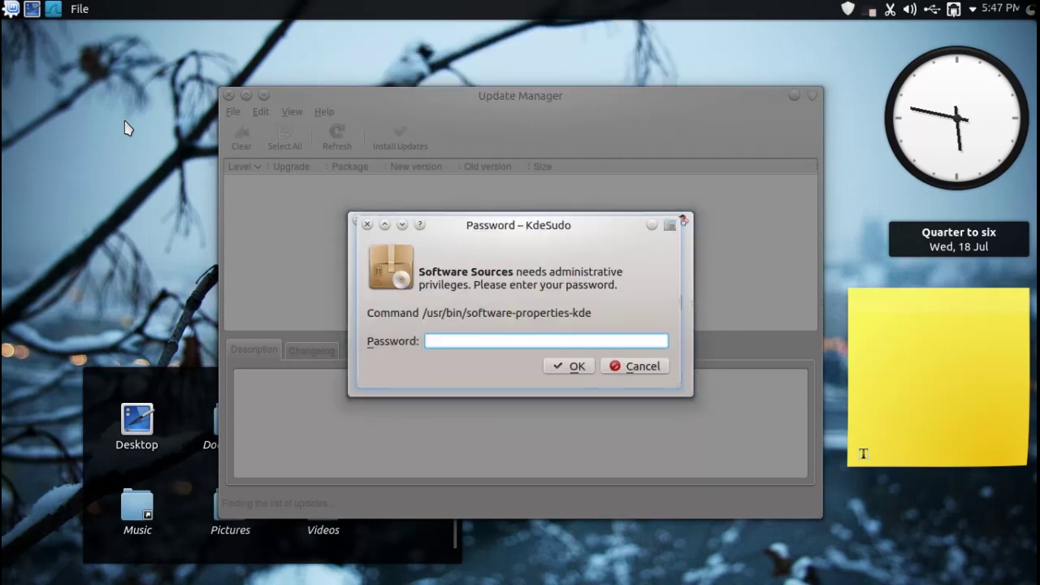
type("*********")
key("Return")
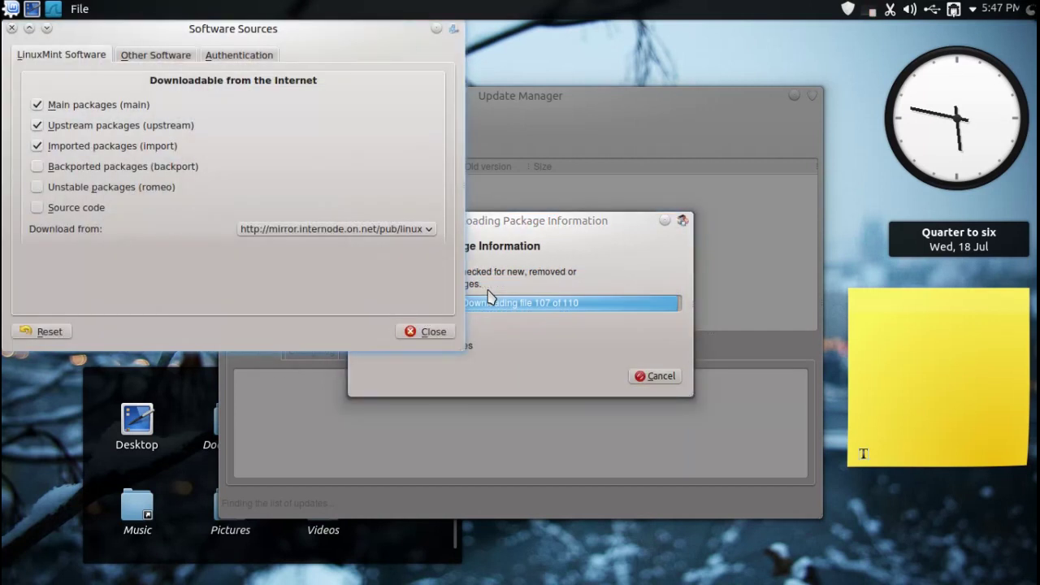
Choose the mirror.internode.on.net linuxmint-packages server as the download source and close Software Sources
left_click(372, 230)
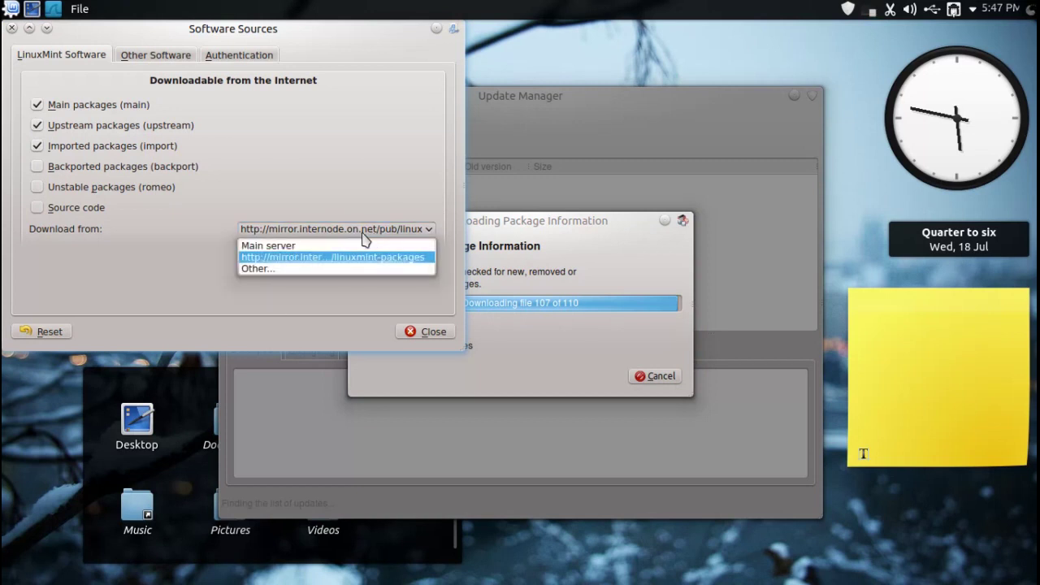
left_click(290, 260)
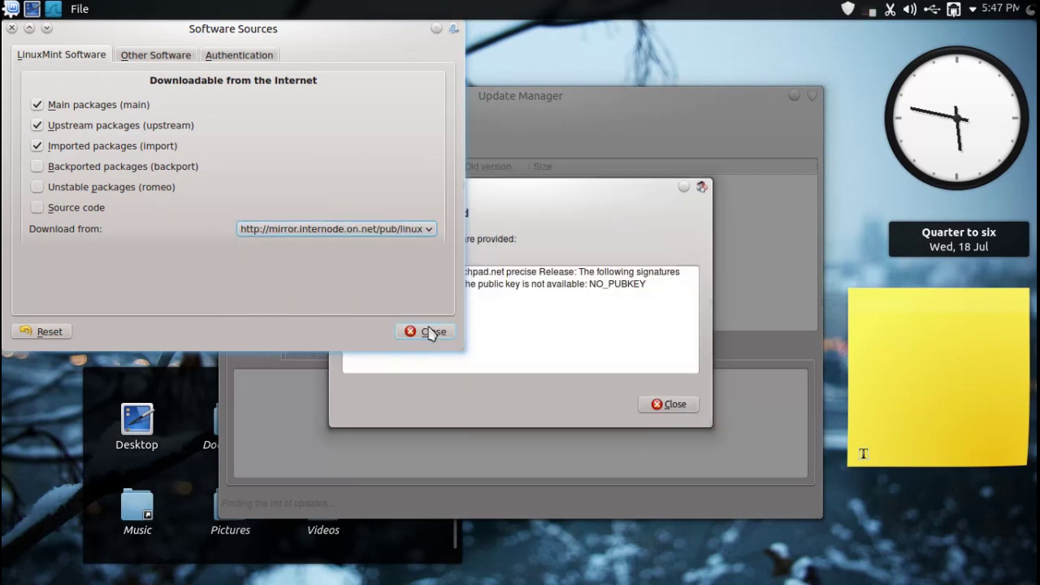
left_click(430, 333)
Dismiss the package download details message and close Update Manager
left_click(671, 406)
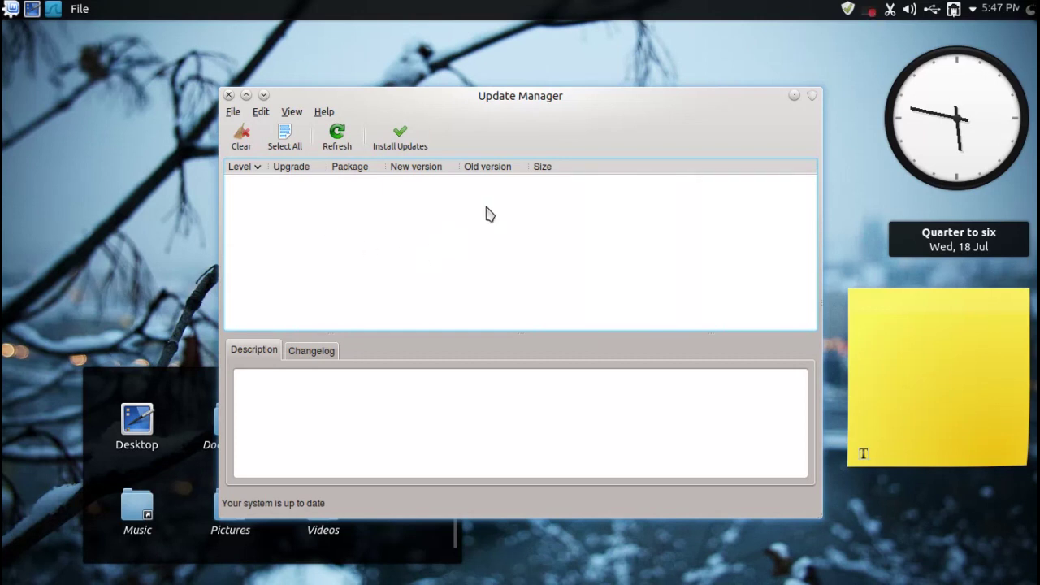
left_click_drag(535, 95, 551, 80)
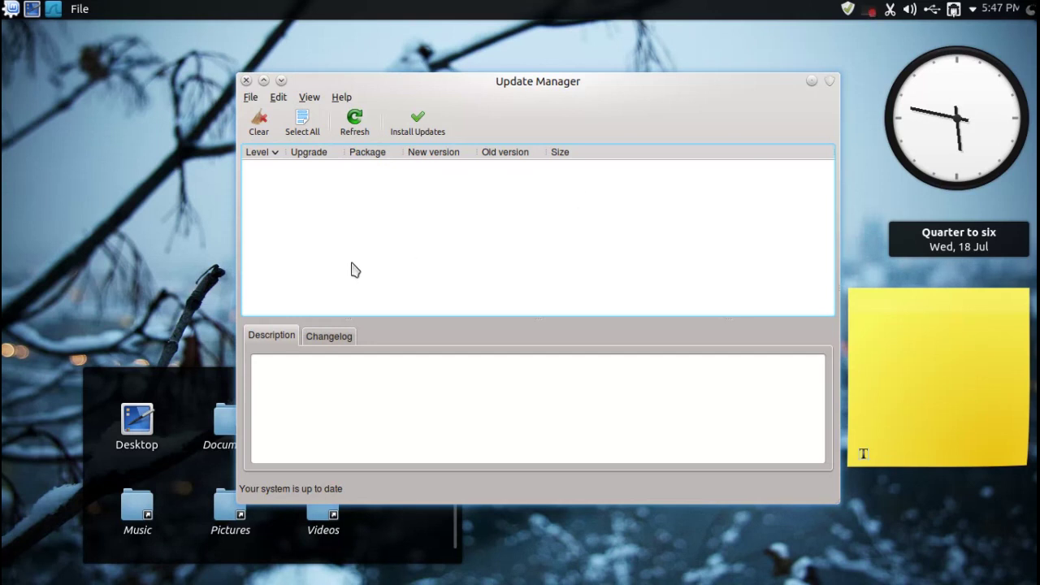
left_click(246, 80)
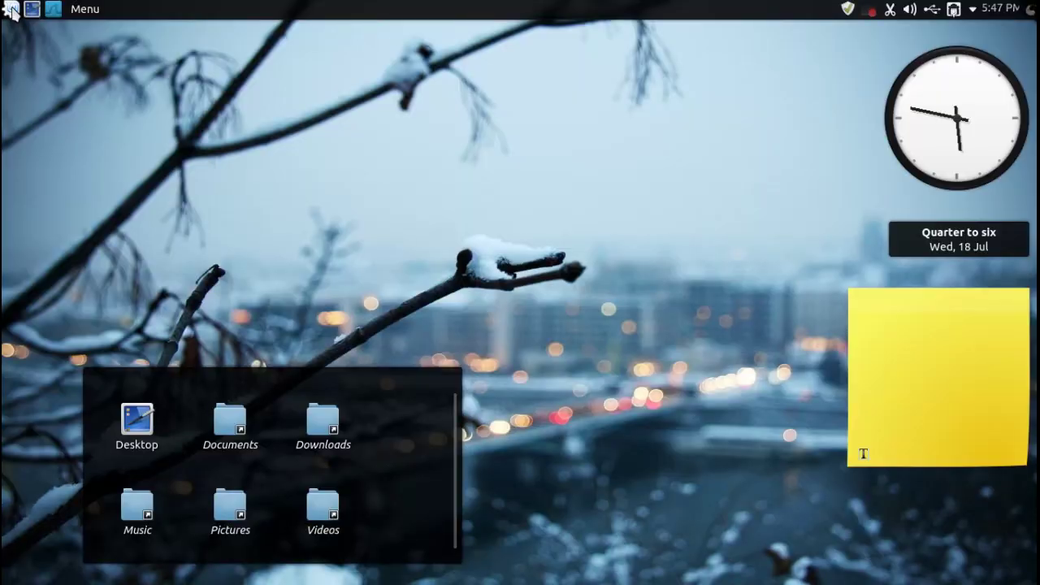
Search the application launcher for "mint", view the Linux Mint Welcome Screen, and close it
left_click(11, 9)
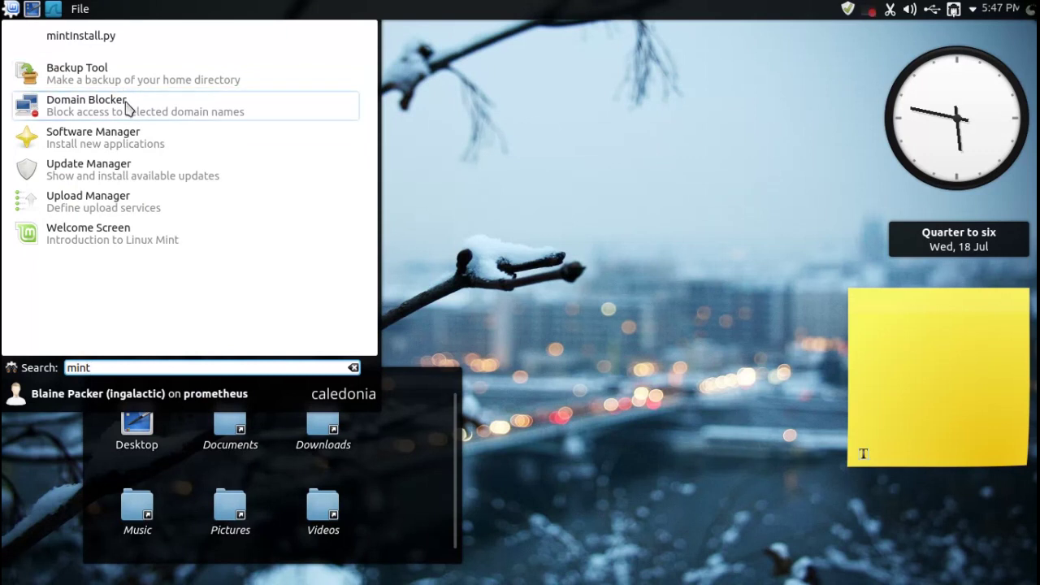
left_click(130, 234)
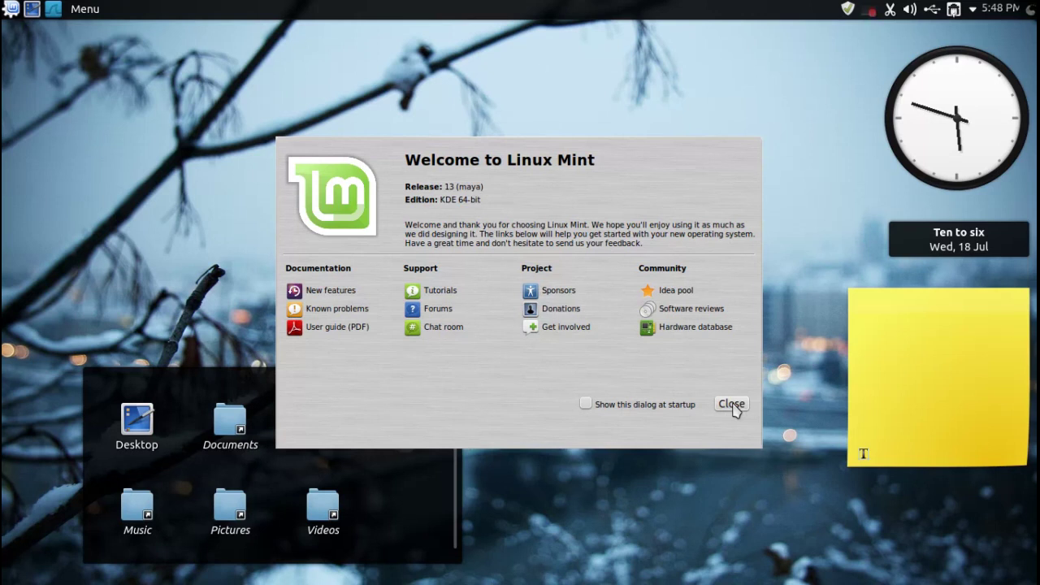
left_click(732, 404)
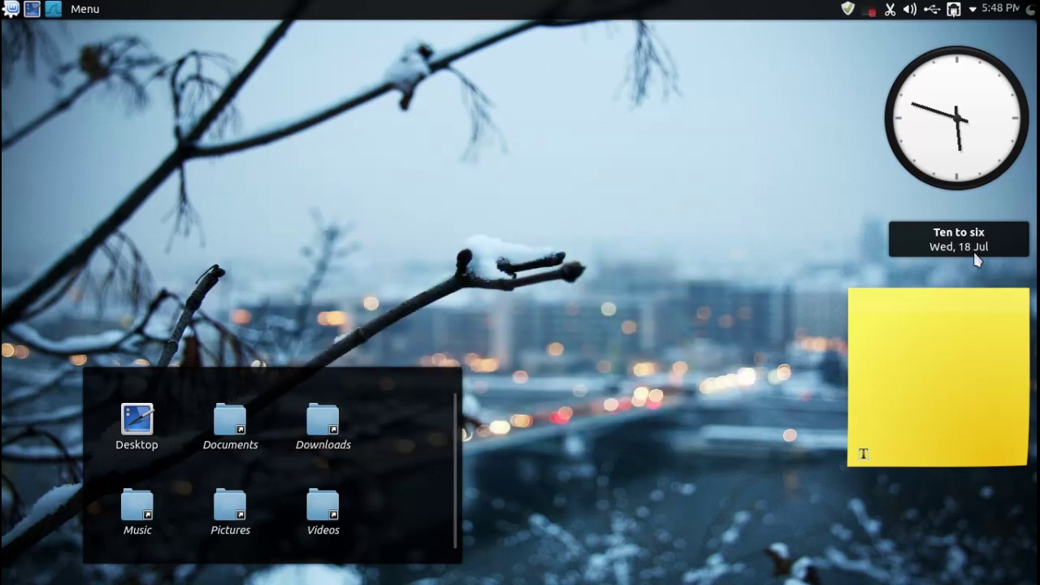
View the Favourites in the application launcher and dismiss it
mouse_move(940, 249)
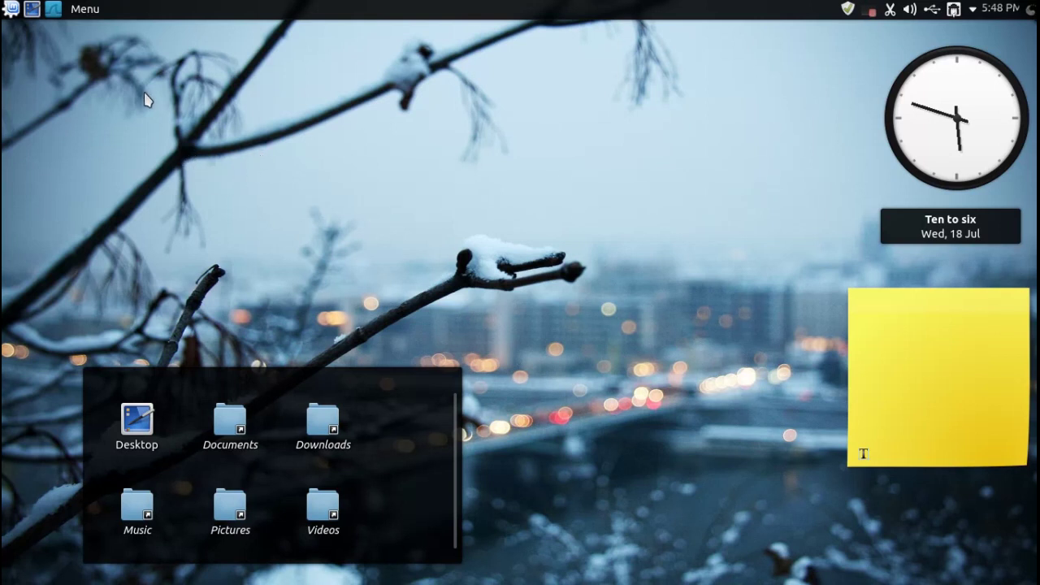
left_click(11, 10)
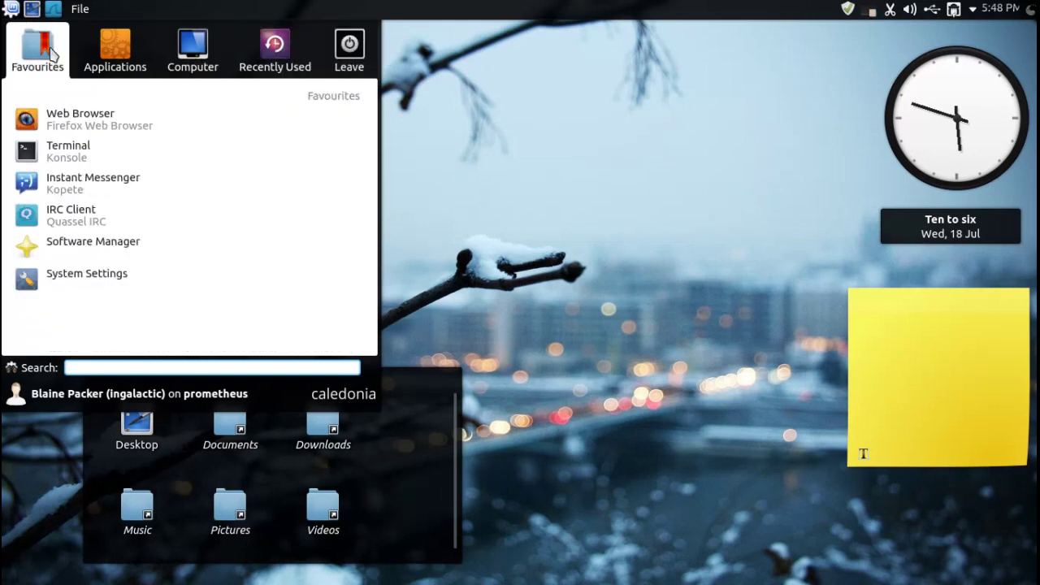
left_click(573, 311)
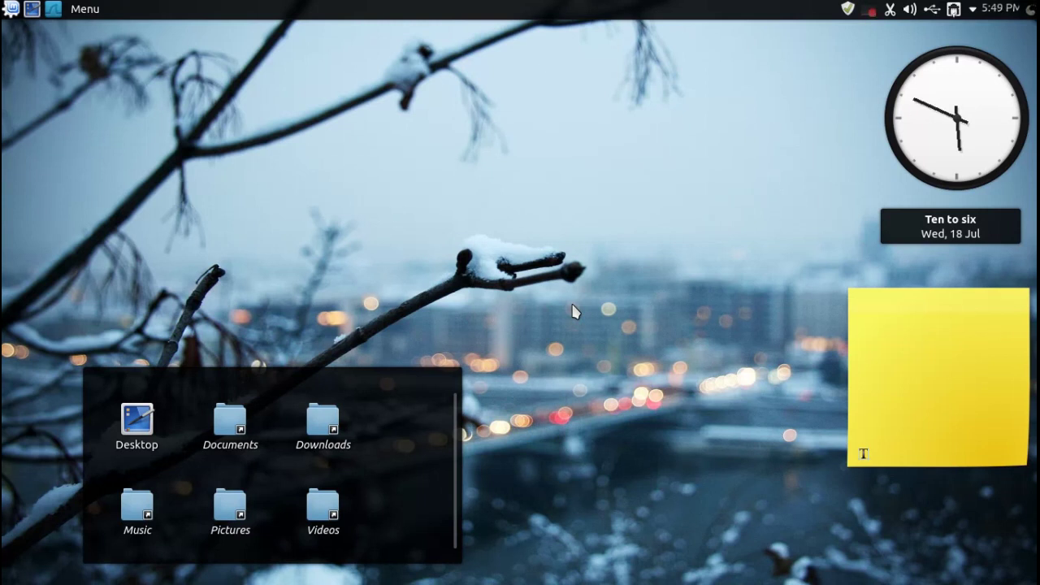
Search the command runner for "power" and open Energy Saving Settings
key("alt+F2")
type("power")
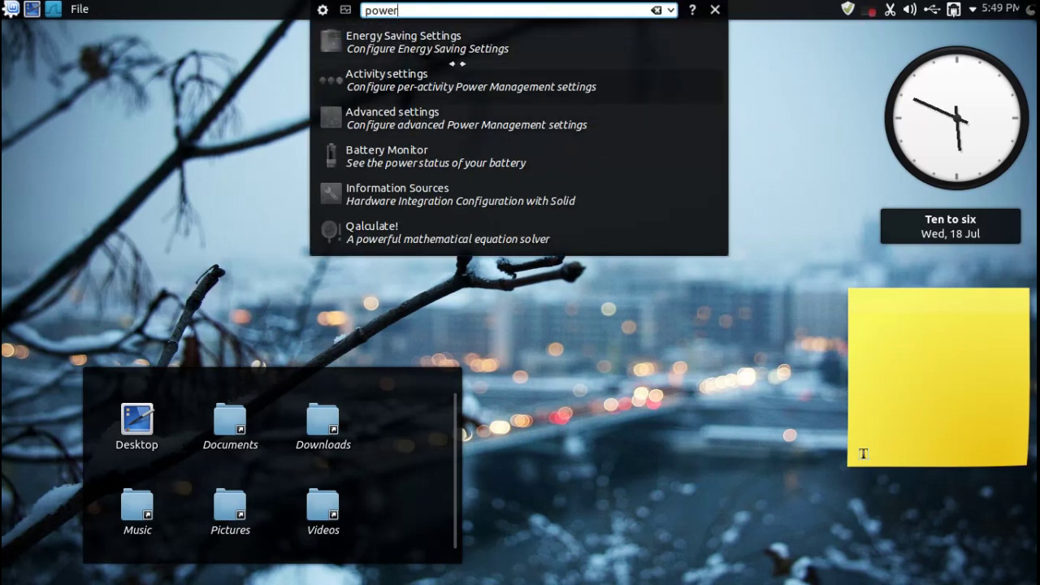
left_click(448, 44)
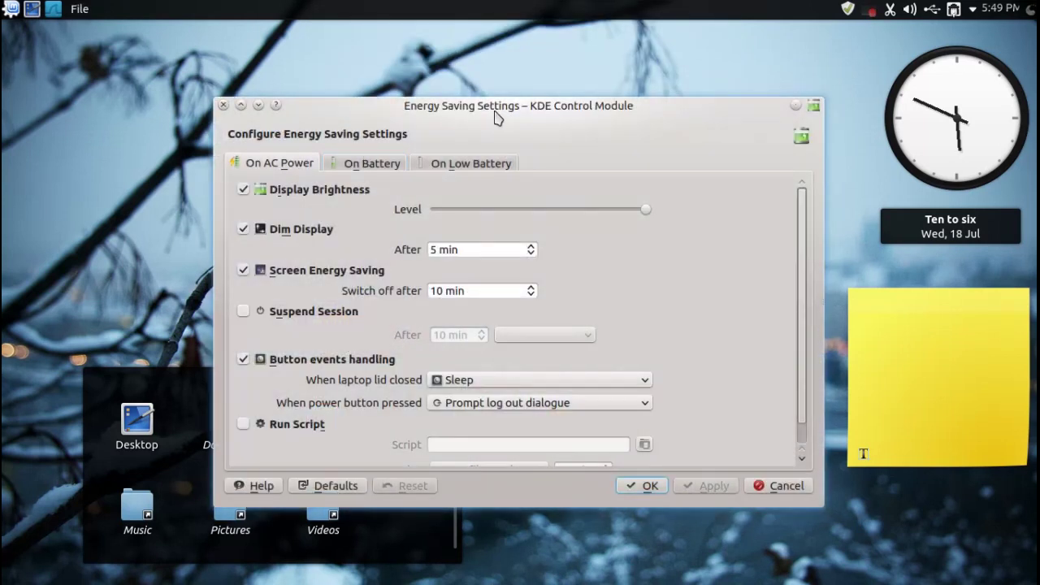
Review the energy saving options for AC power and cancel the dialog without making changes
scroll(683, 262, "down", 1)
scroll(683, 263, "up", 1)
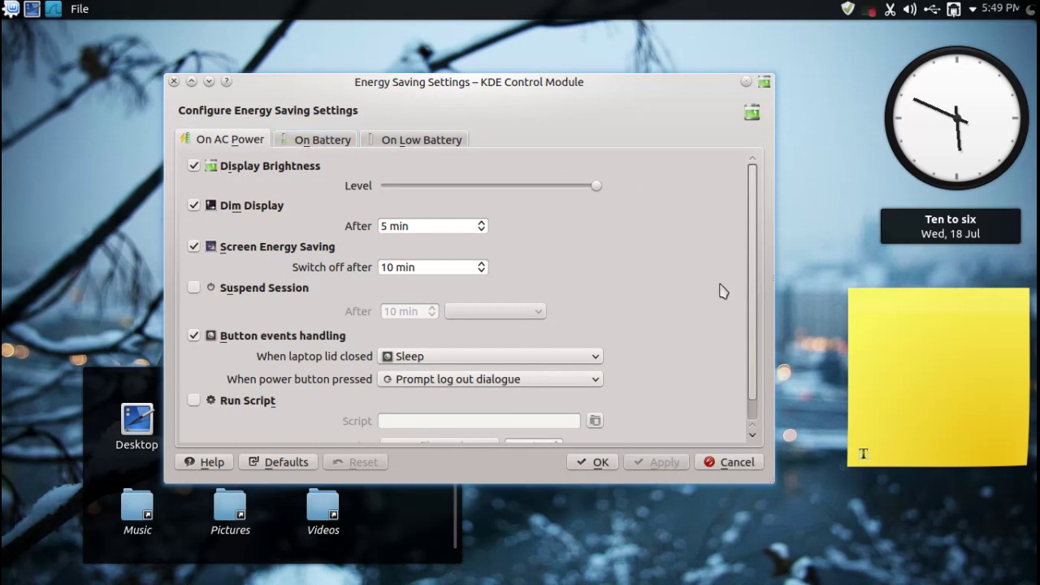
scroll(720, 293, "down", 1)
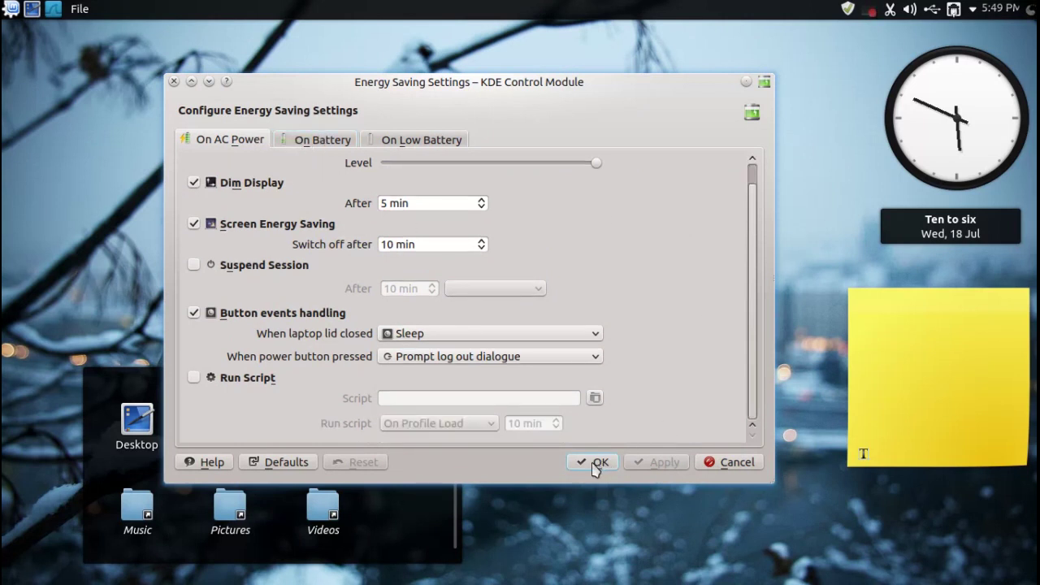
scroll(753, 354, "up", 1)
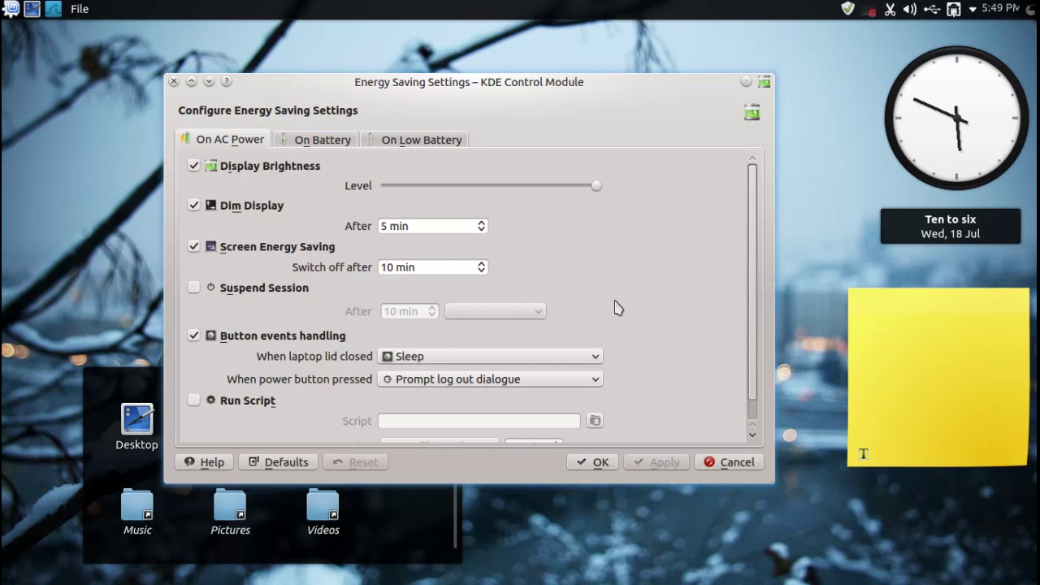
scroll(756, 304, "down", 1)
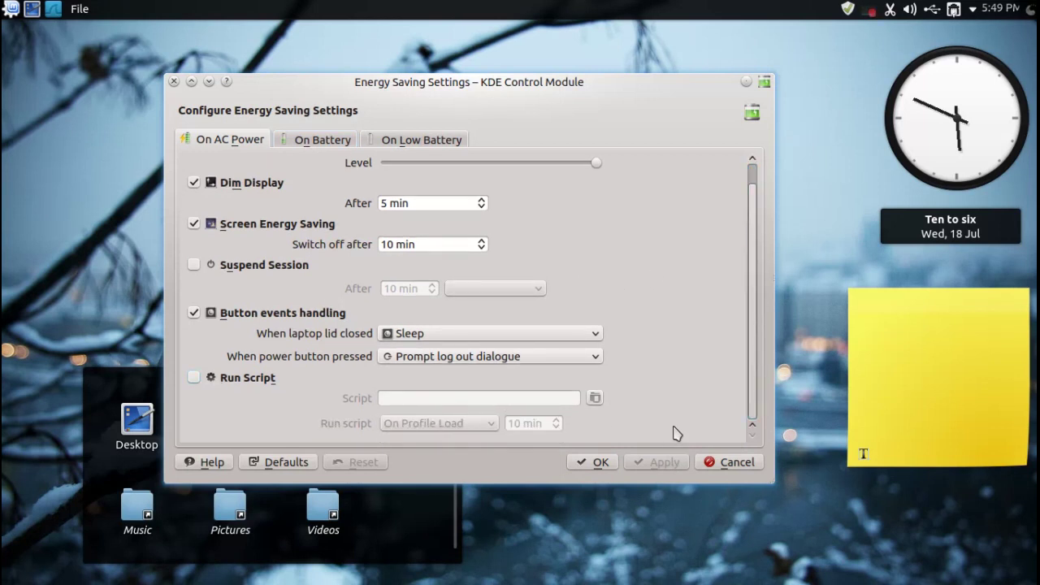
left_click(757, 460)
Search the command runner for "deskt" and open the Desktop Effects settings
key("alt+F2")
type("deskt")
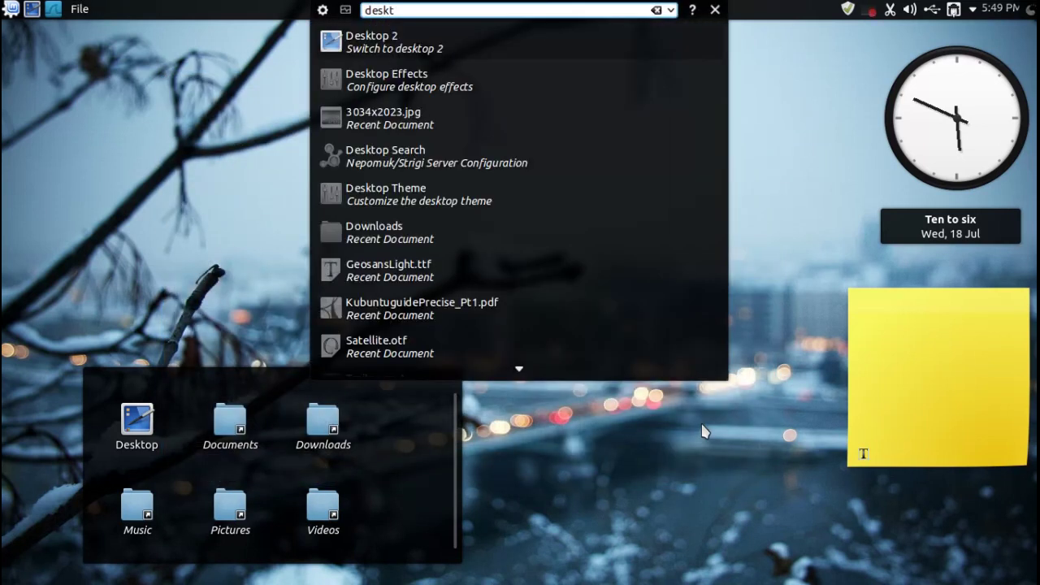
left_click(464, 91)
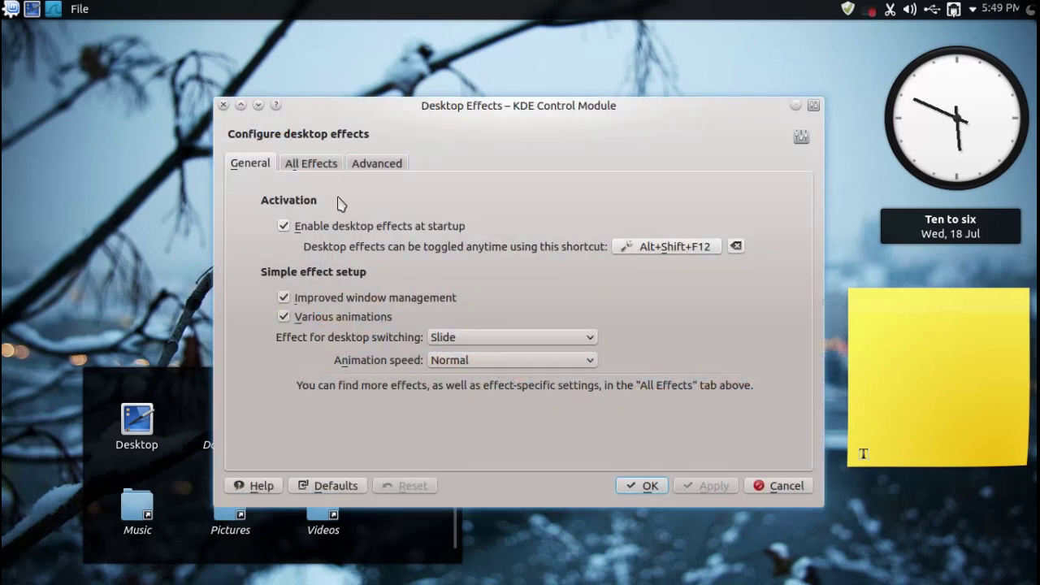
Browse the complete list of available desktop effects and close the Desktop Effects settings
left_click(311, 163)
scroll(482, 295, "down", 5)
scroll(482, 295, "down", 10)
scroll(482, 294, "up", 15)
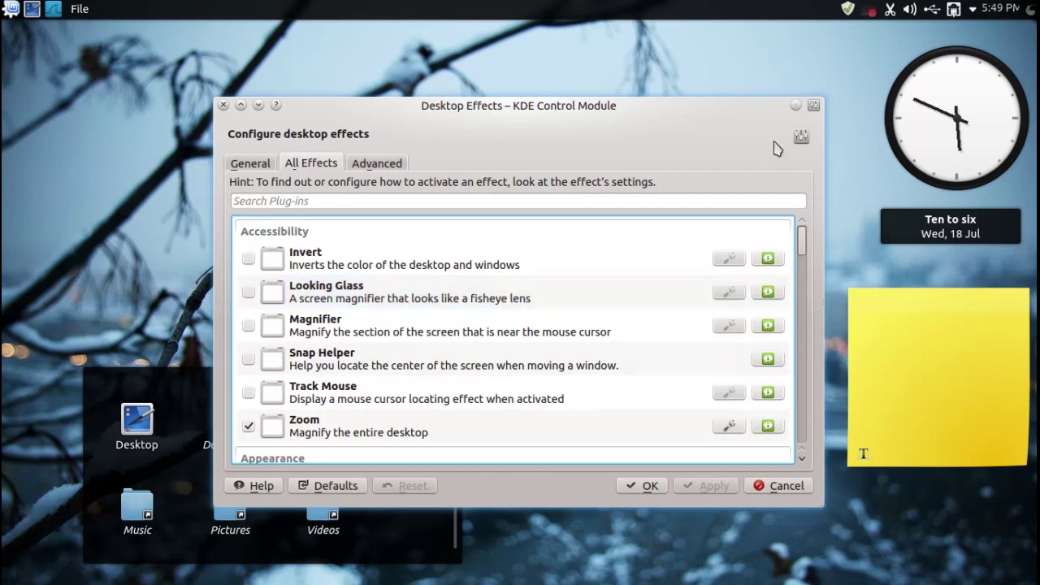
left_click(223, 106)
Open the Desktop Settings and bring up the online installer for new wallpapers
right_click(476, 123)
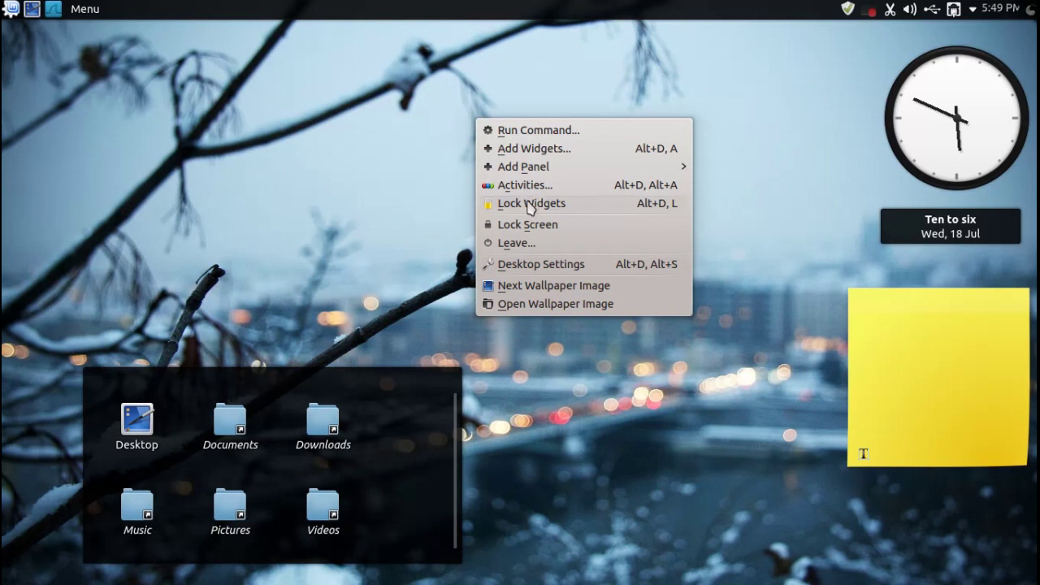
left_click(515, 264)
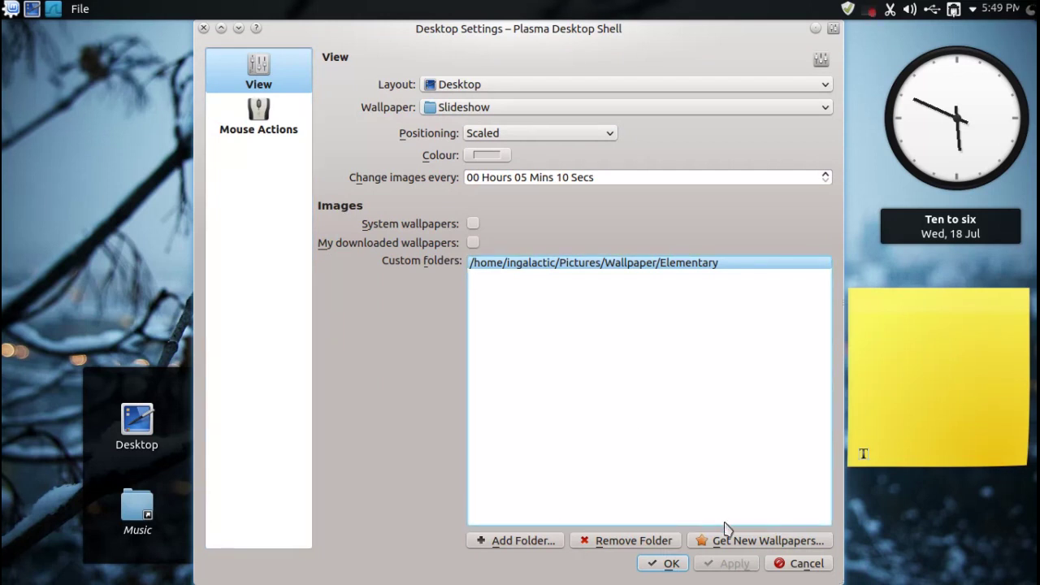
left_click(734, 549)
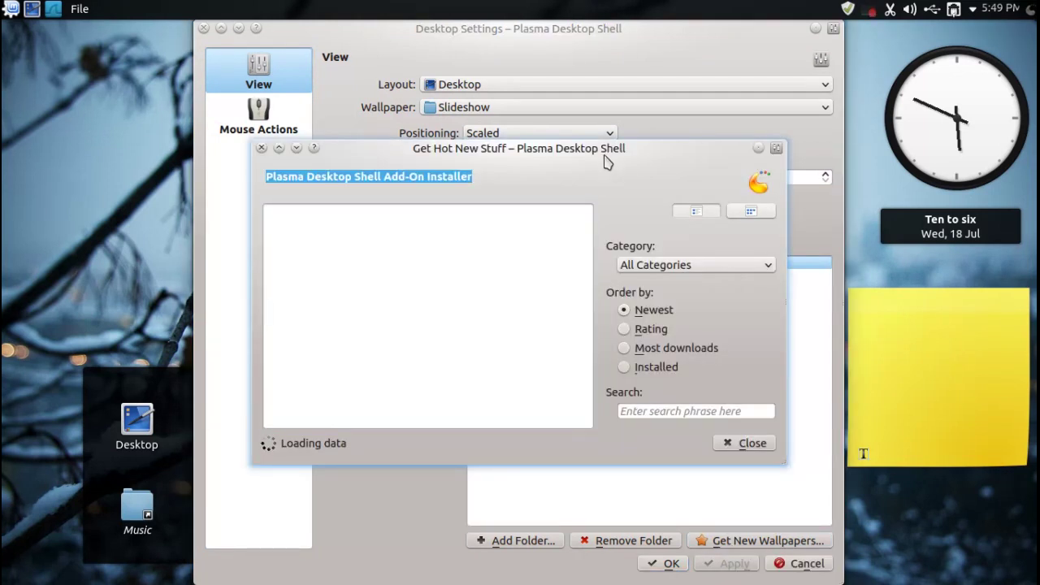
Browse the newest downloadable wallpapers in the add-on installer and close it
left_click_drag(615, 152, 624, 173)
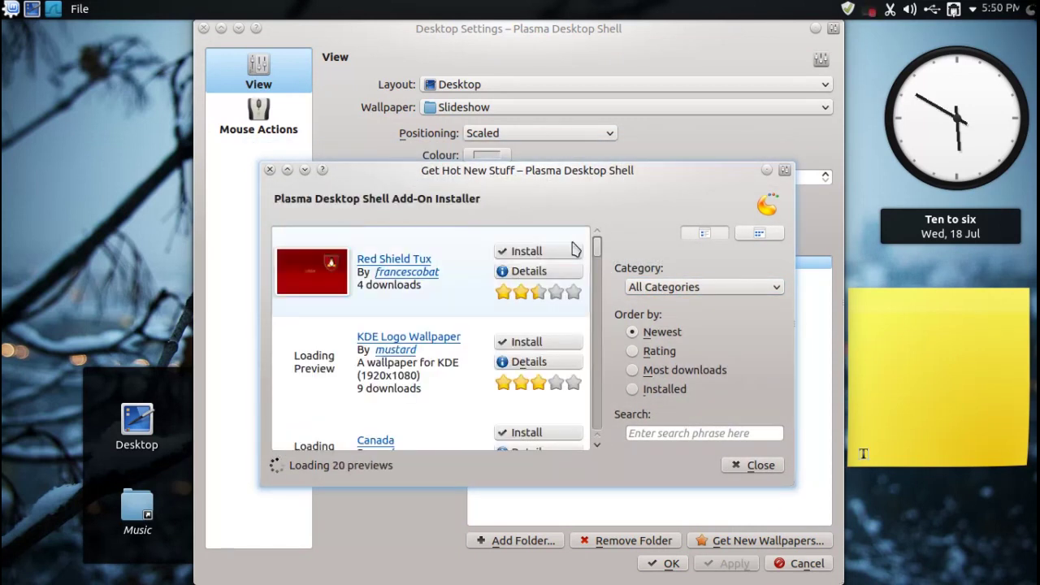
left_click_drag(594, 252, 599, 252)
scroll(600, 252, "down", 2)
scroll(600, 252, "up", 2)
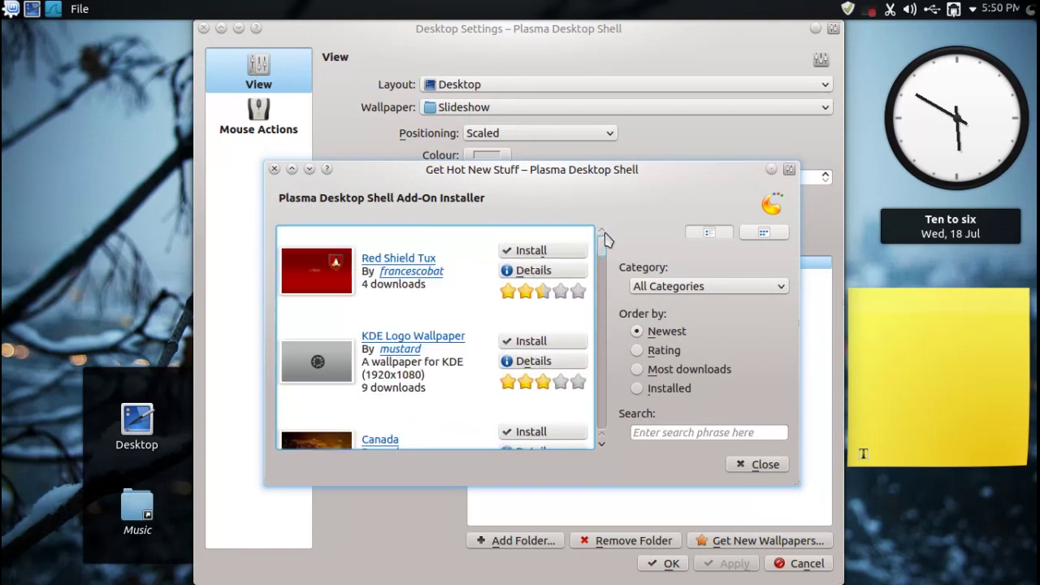
left_click(274, 169)
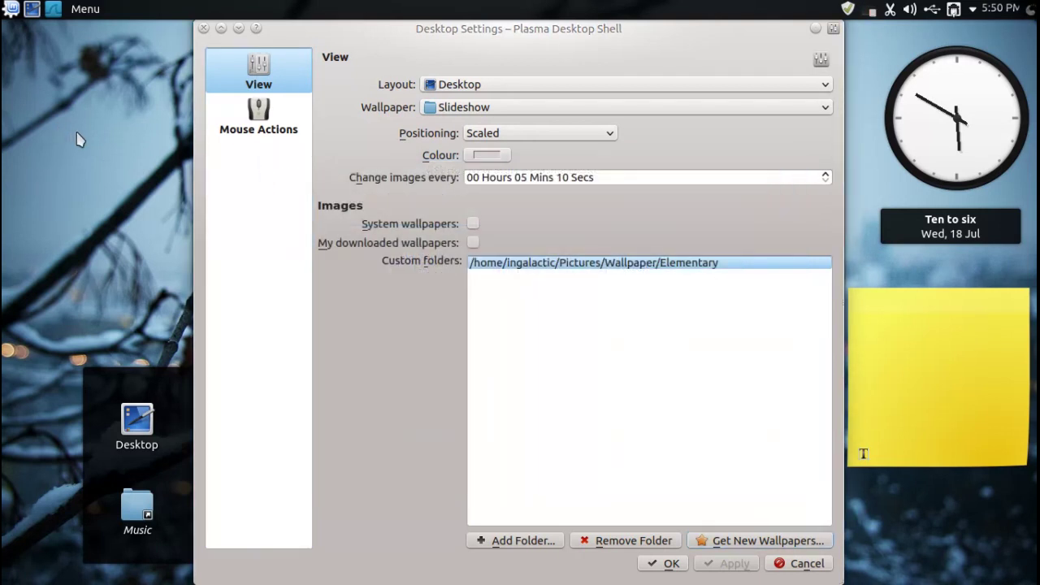
Bring up the add-on installer again, and close both it and the Desktop Settings
right_click(77, 138)
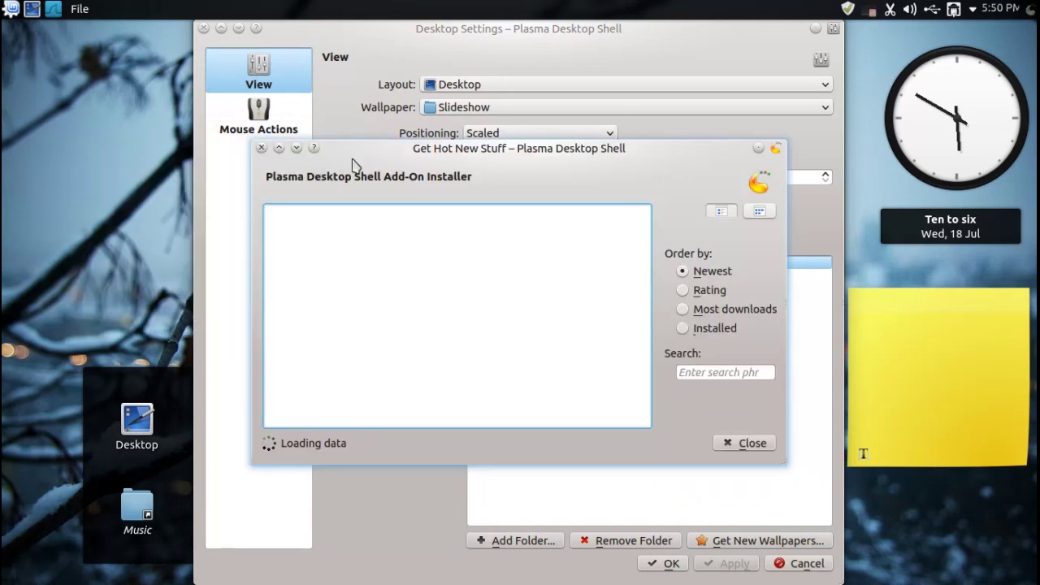
key("Escape")
key("Escape")
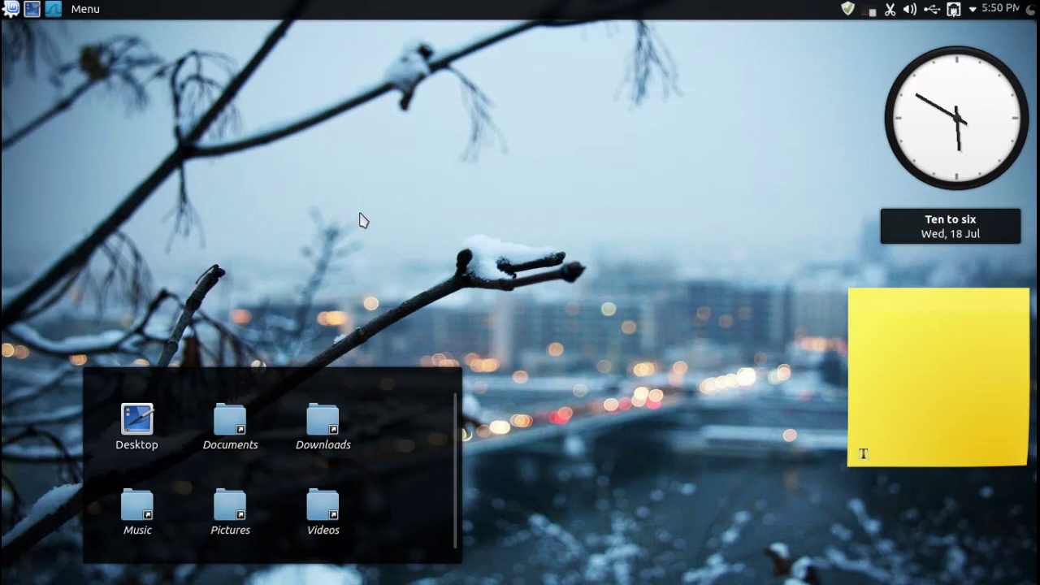
Search the command runner for "system mon", open System Monitor, and display the System Load graphs
key("alt+F2")
type("system")
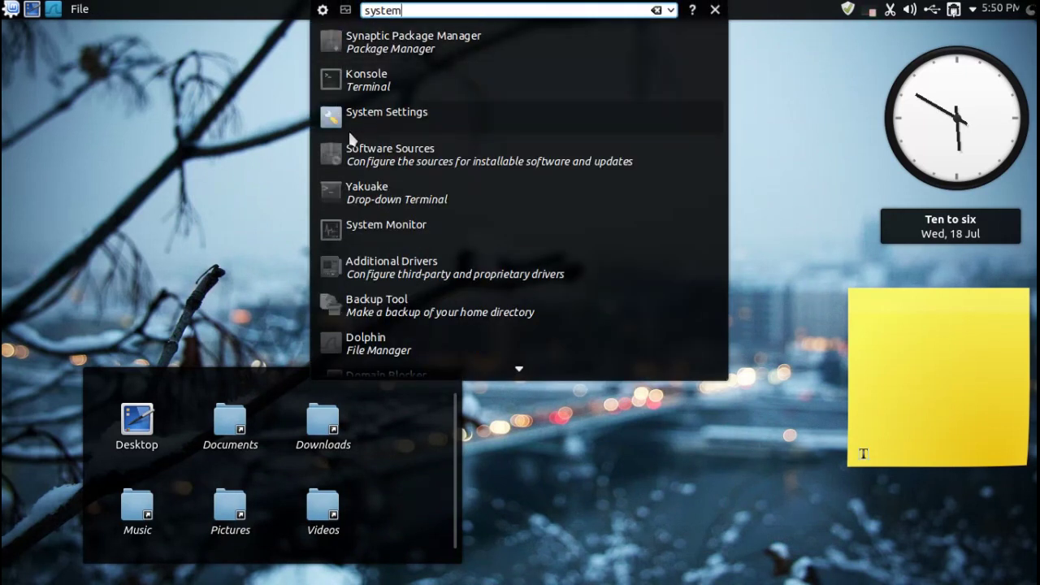
type("moni")
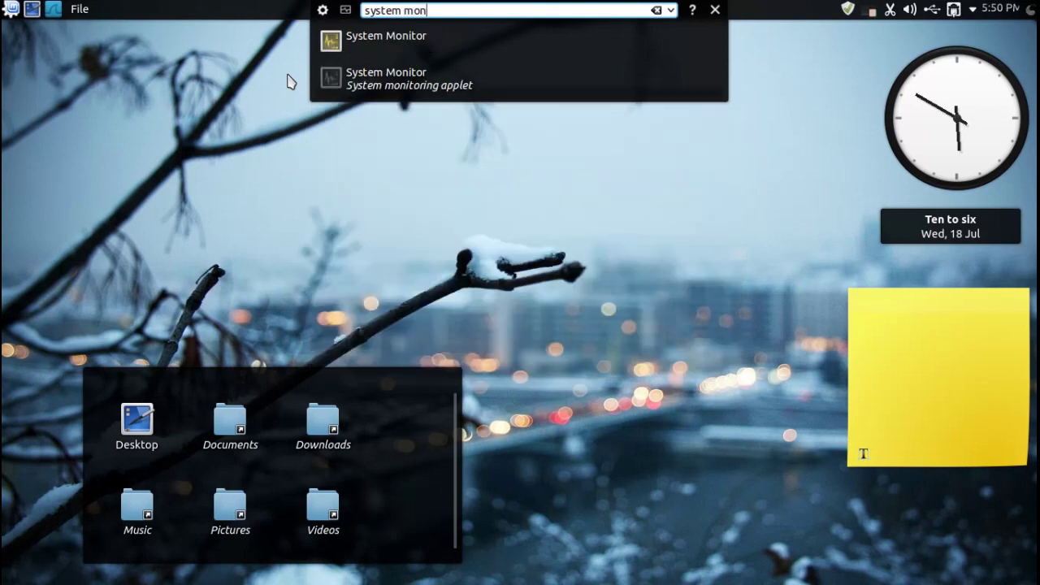
left_click(365, 56)
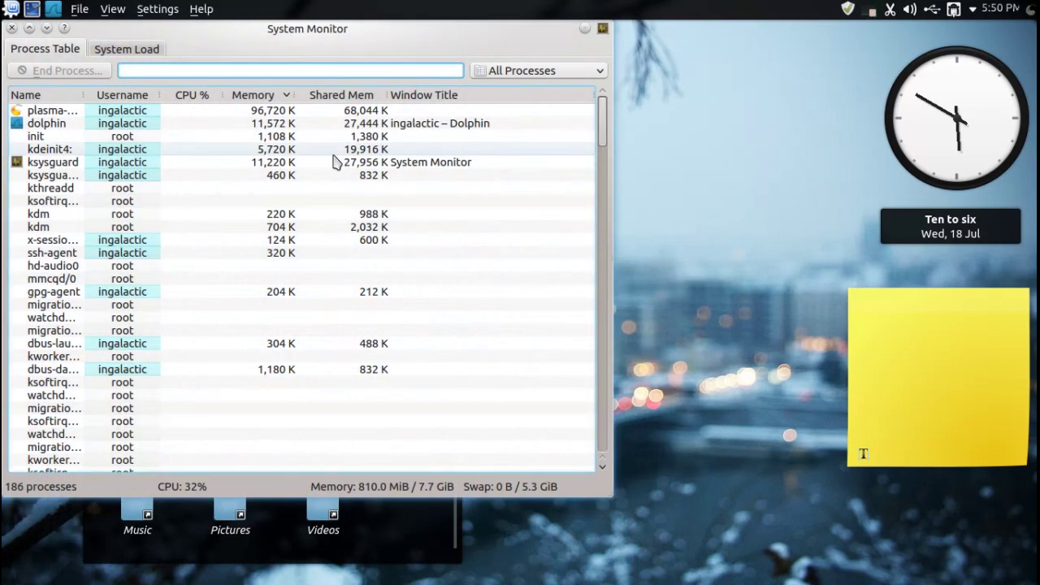
left_click(126, 52)
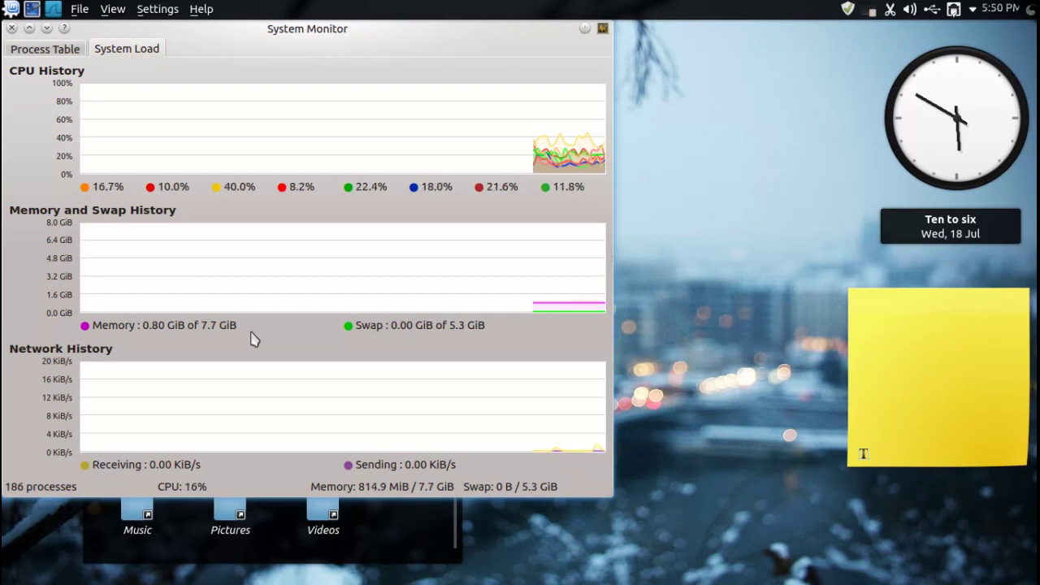
Move the System Monitor window in from the screen edge, inspect its process table and load graphs including the memory details, and close it
left_click_drag(277, 39, 354, 59)
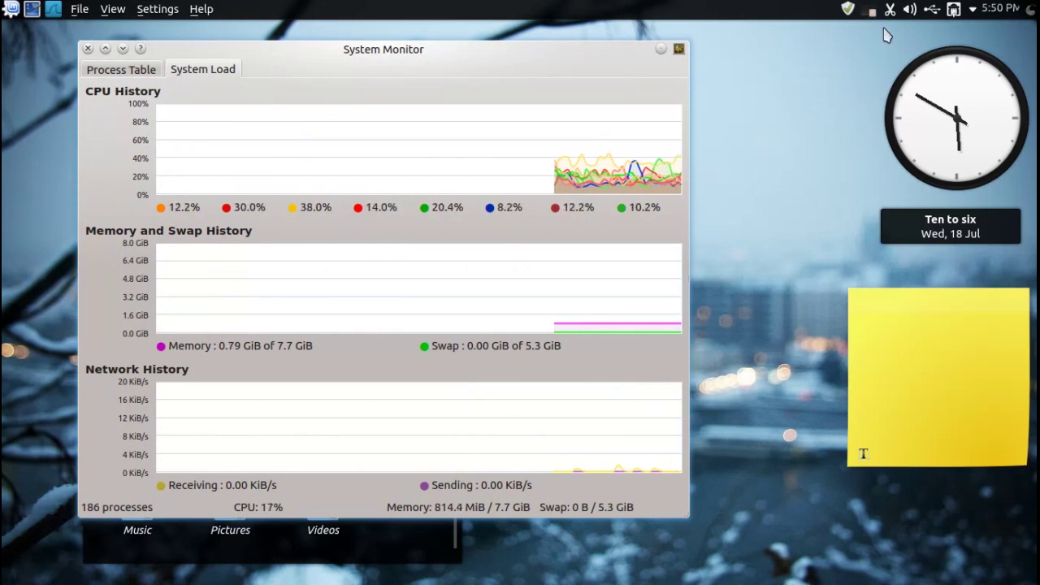
left_click(106, 70)
left_click(180, 71)
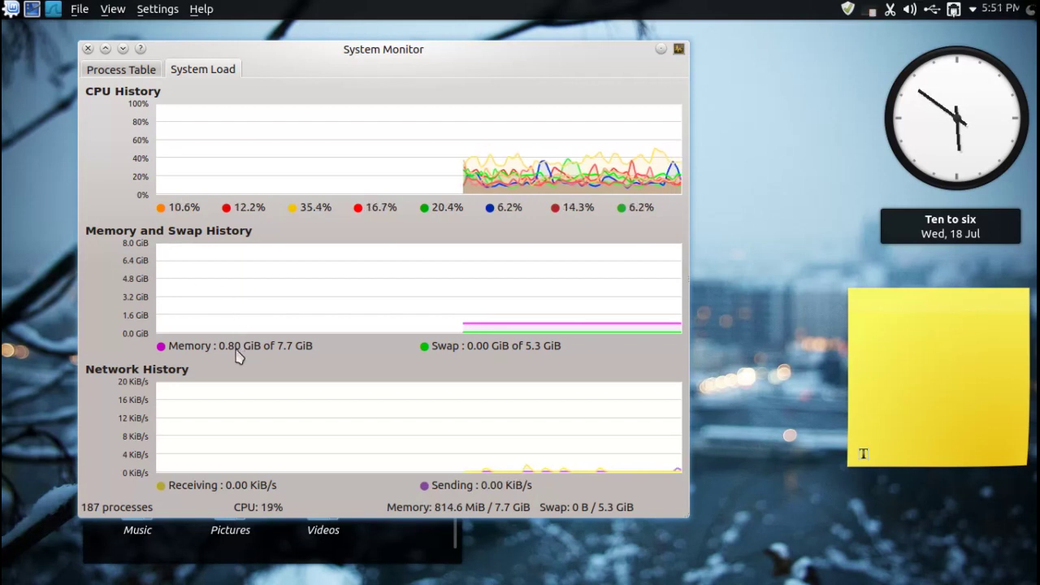
left_click_drag(197, 51, 198, 45)
left_click(120, 65)
left_click(189, 66)
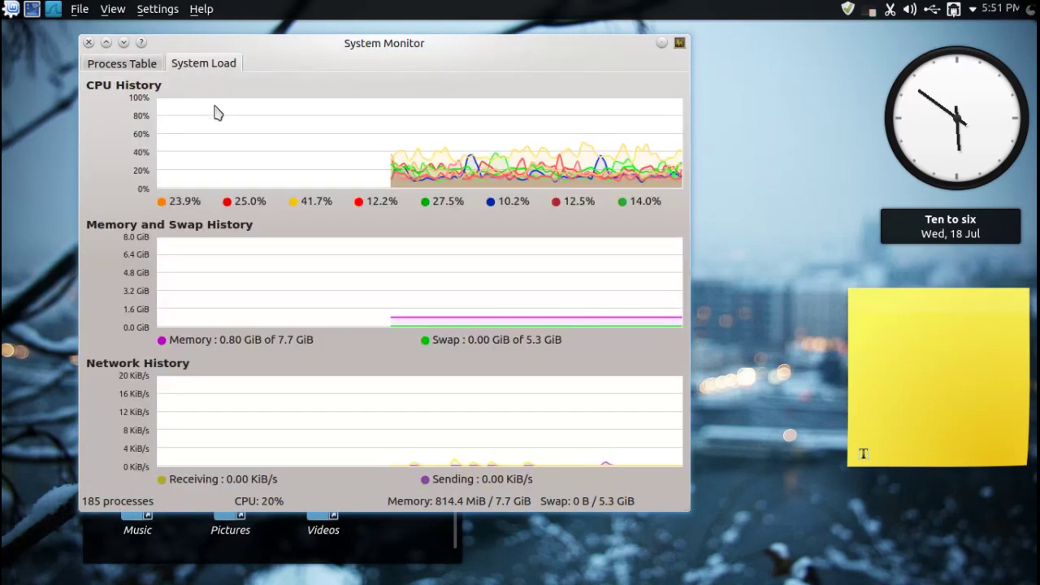
mouse_move(277, 297)
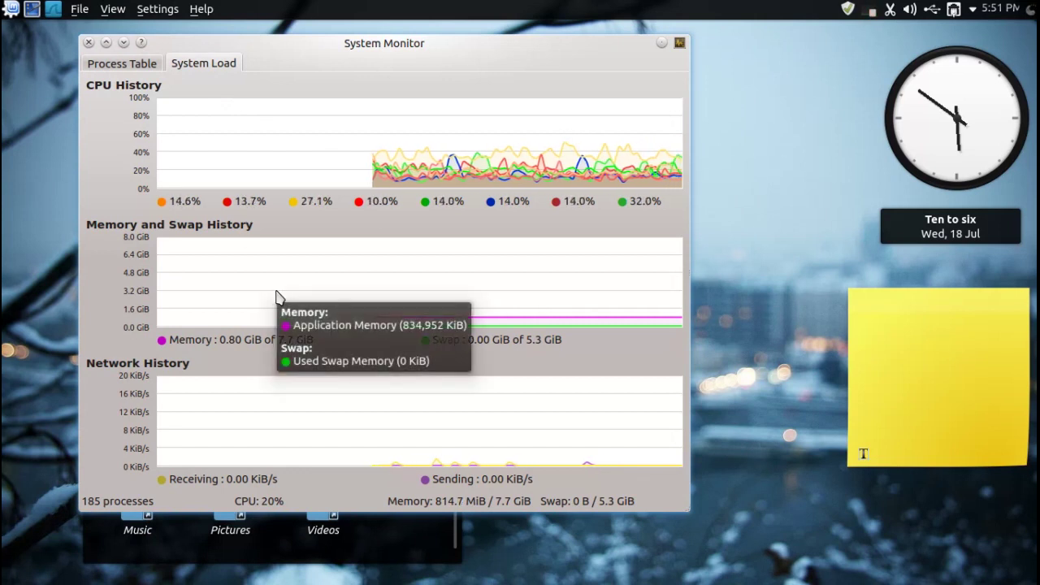
left_click(88, 43)
Search the command runner for "strigi" and dismiss the runner
key("alt+F2")
type("strig")
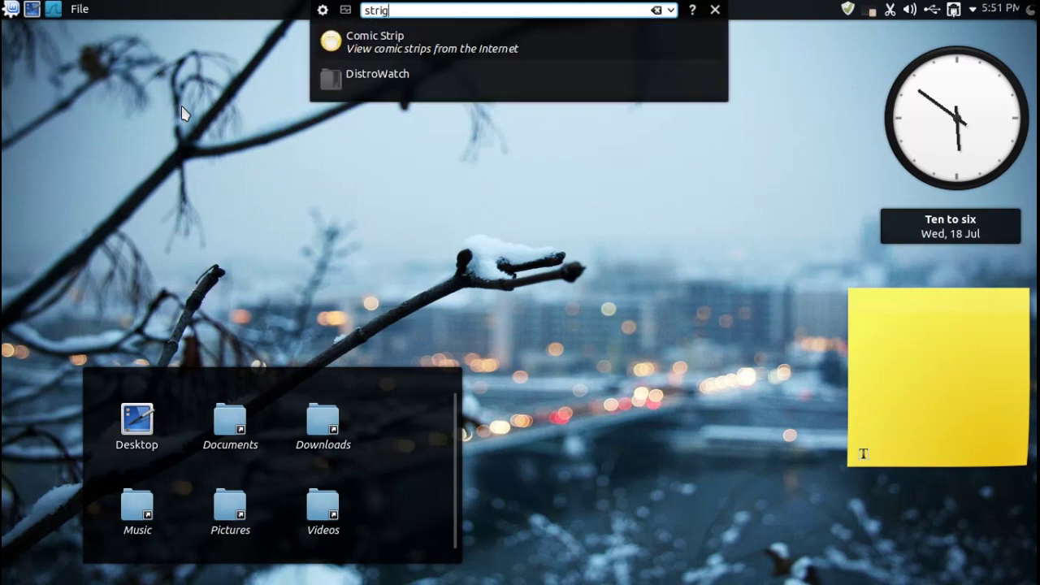
type("i")
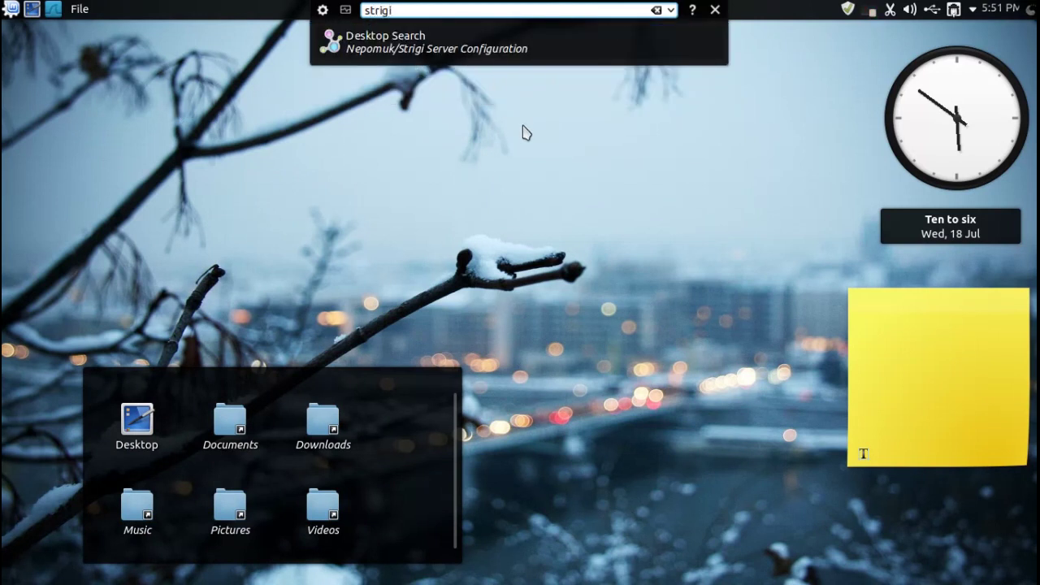
key("Escape")
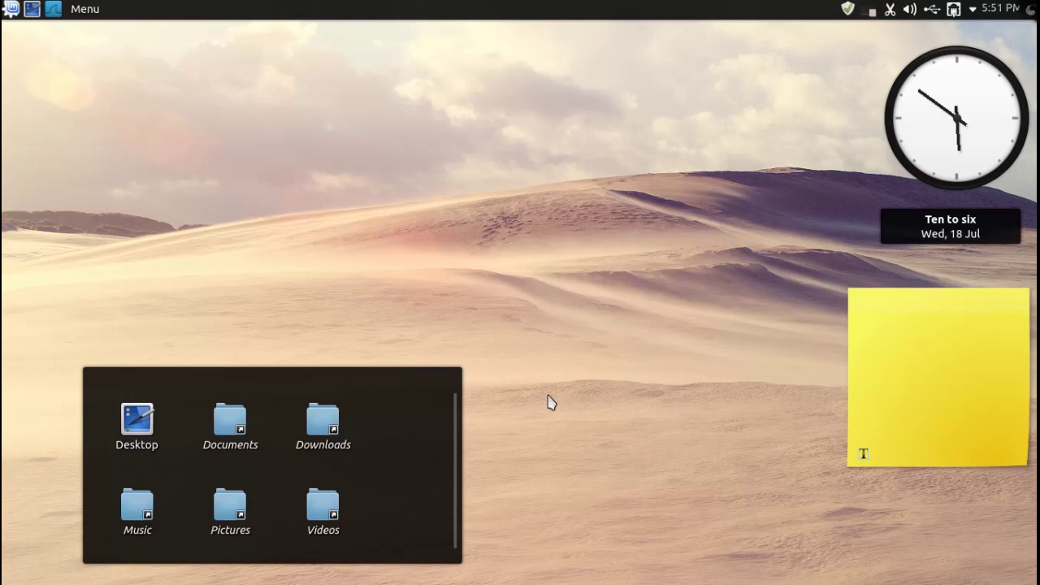
Browse the Graphics applications in the application launcher and return to the list of all categories
left_click(12, 9)
left_click(116, 54)
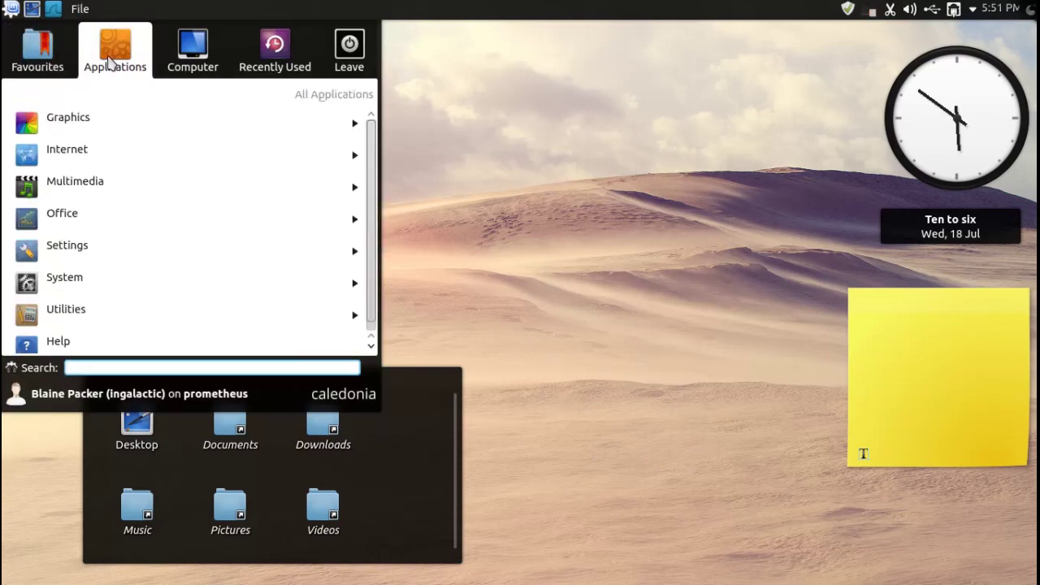
left_click(79, 122)
scroll(134, 132, "down", 3)
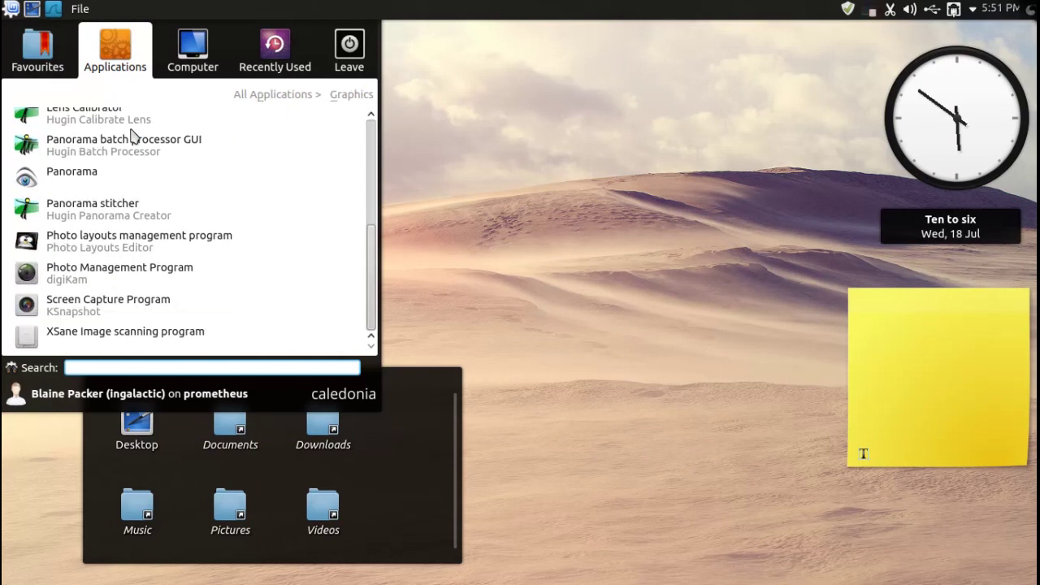
scroll(108, 298, "up", 3)
scroll(109, 297, "down", 3)
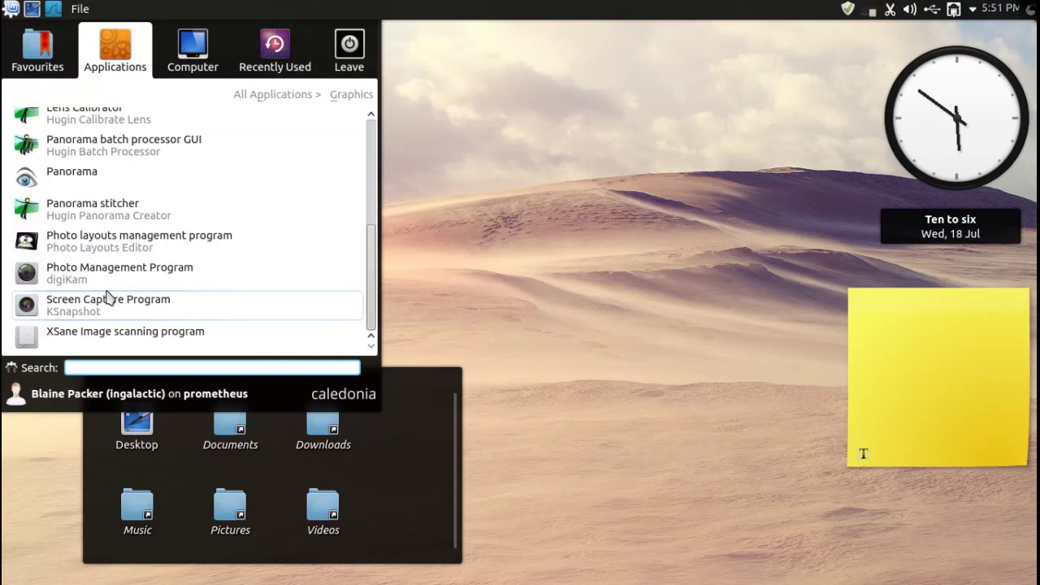
scroll(206, 285, "up", 3)
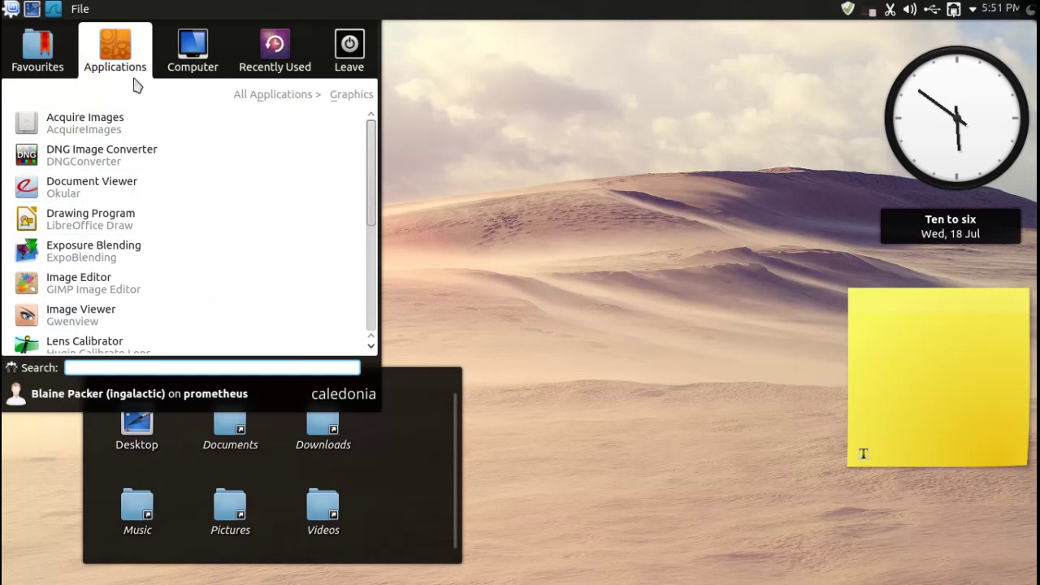
left_click(284, 97)
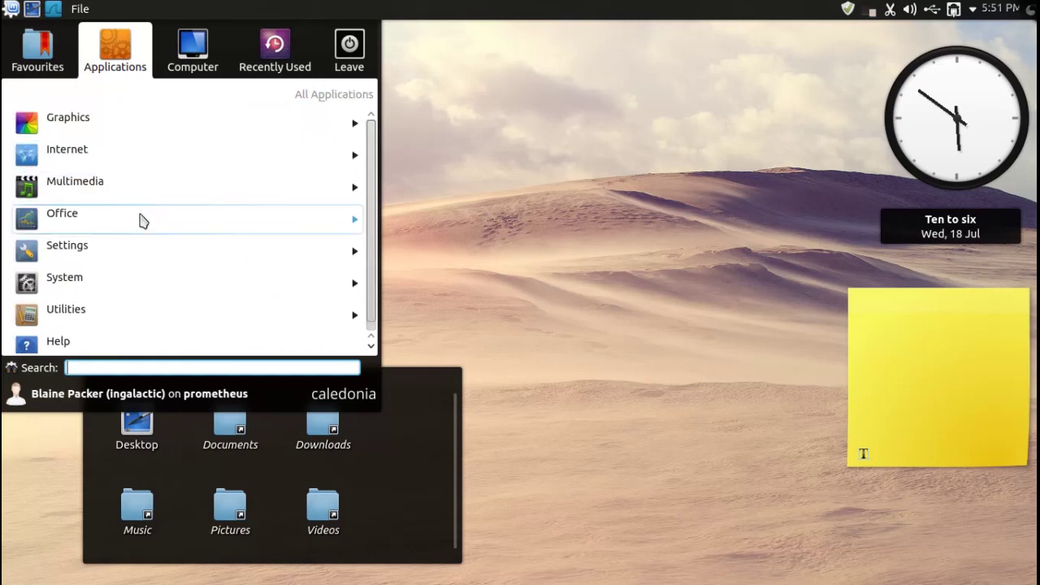
Look through the Office applications in the launcher, and display the Multimedia applications
left_click(140, 220)
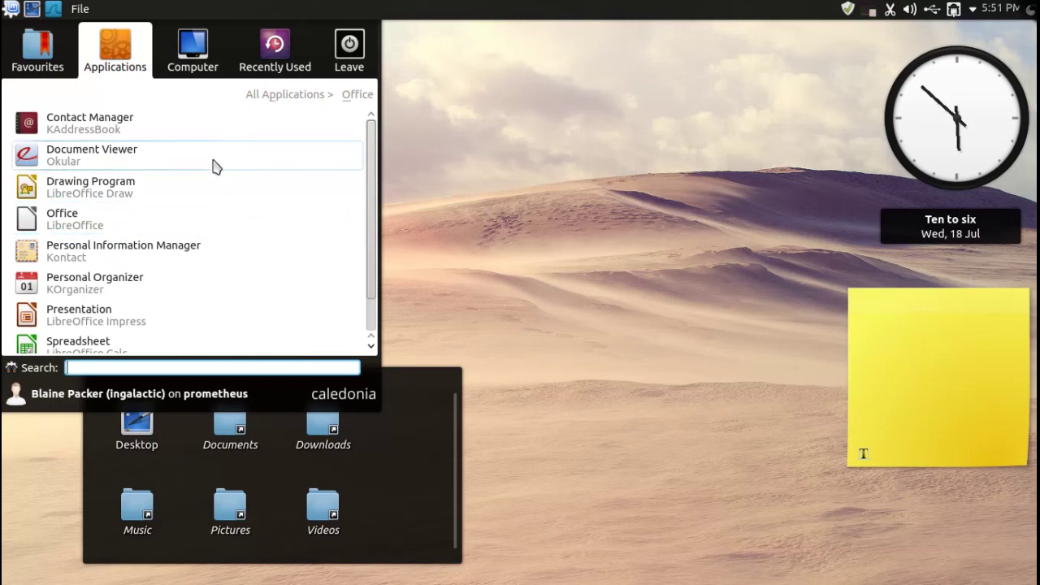
scroll(215, 167, "down", 1)
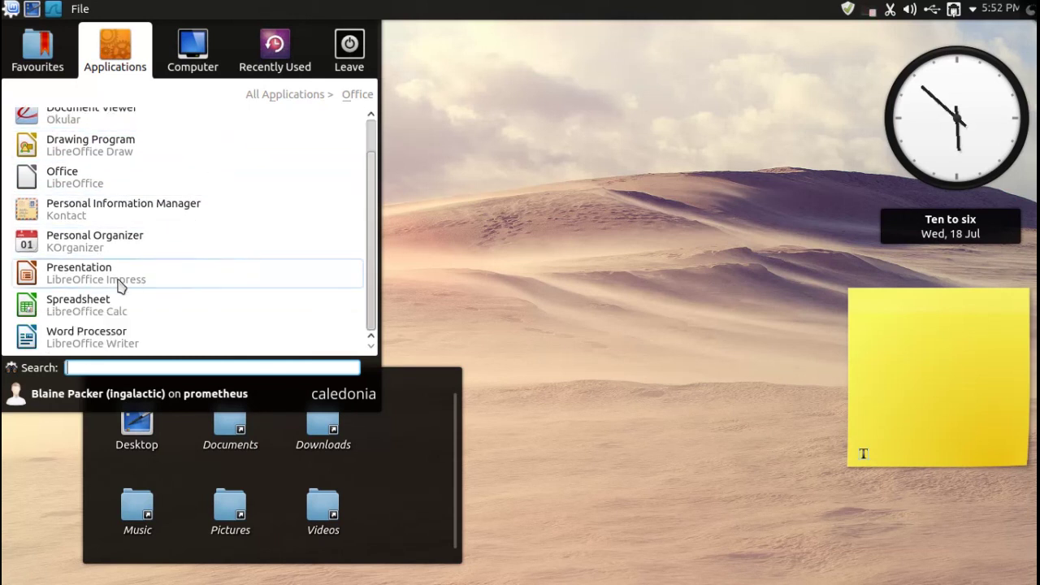
scroll(142, 239, "up", 1)
left_click(275, 99)
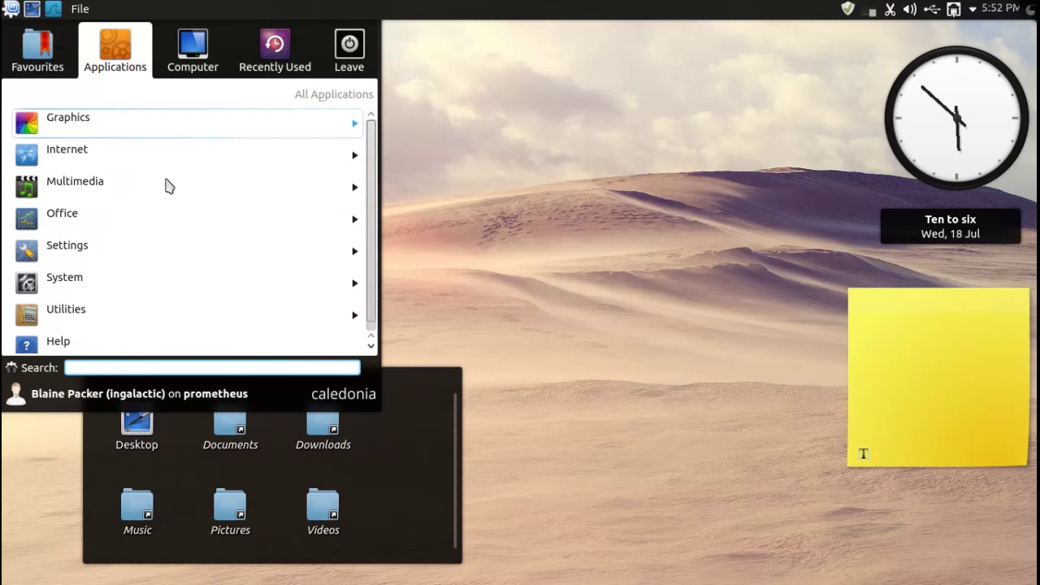
left_click(139, 218)
scroll(144, 246, "down", 1)
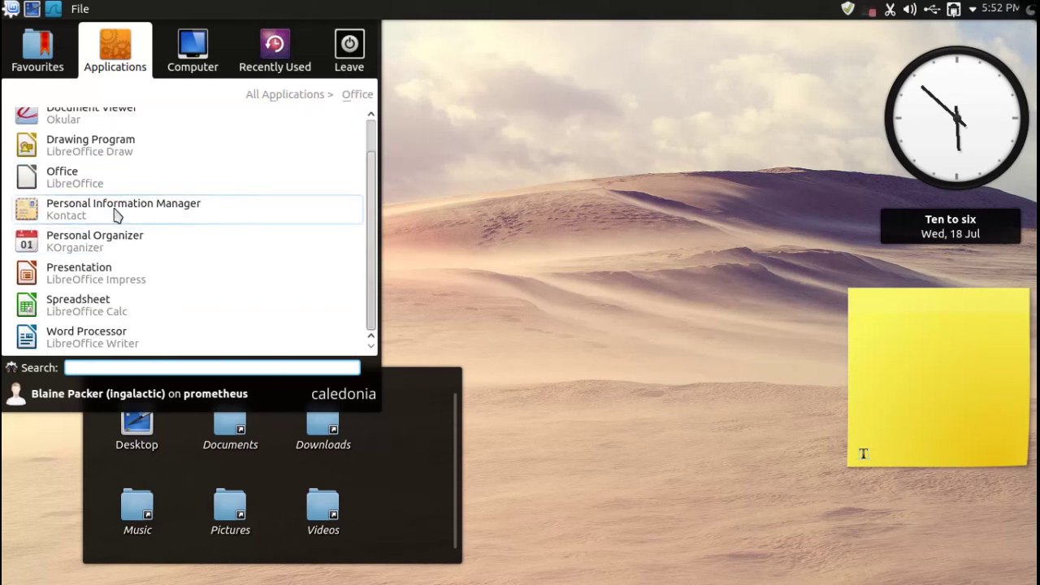
scroll(281, 118, "up", 1)
left_click(279, 99)
left_click(92, 182)
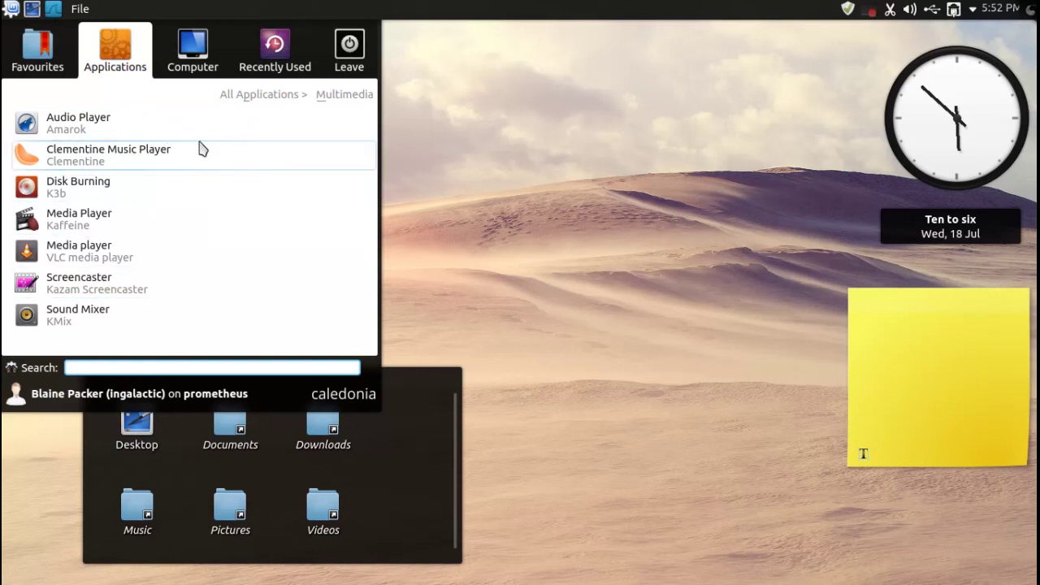
Open Synaptic Package Manager from the launcher's Computer section by entering the administrator password, view it higher on the screen, and close it
left_click(210, 42)
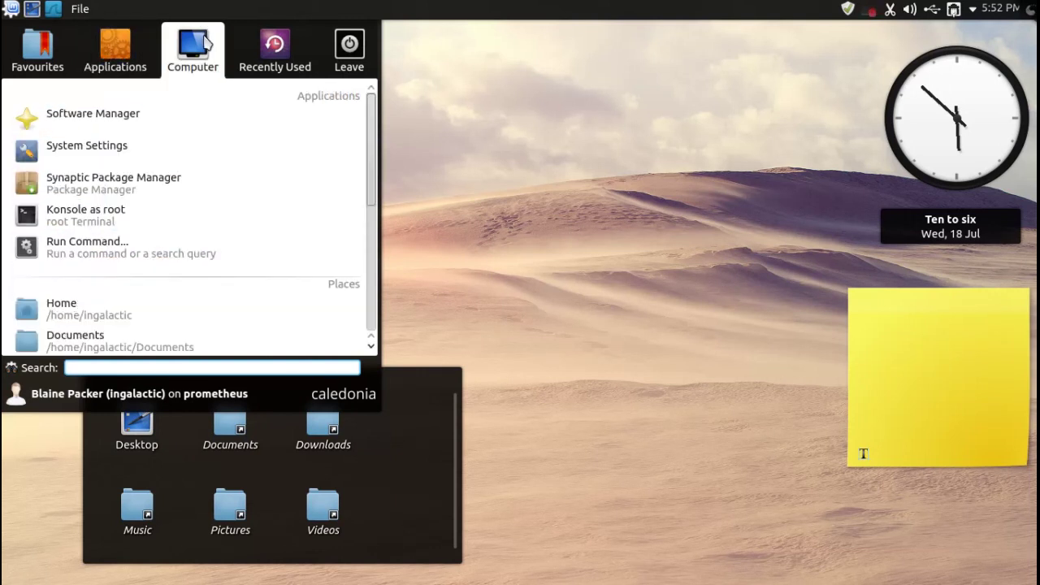
left_click(66, 177)
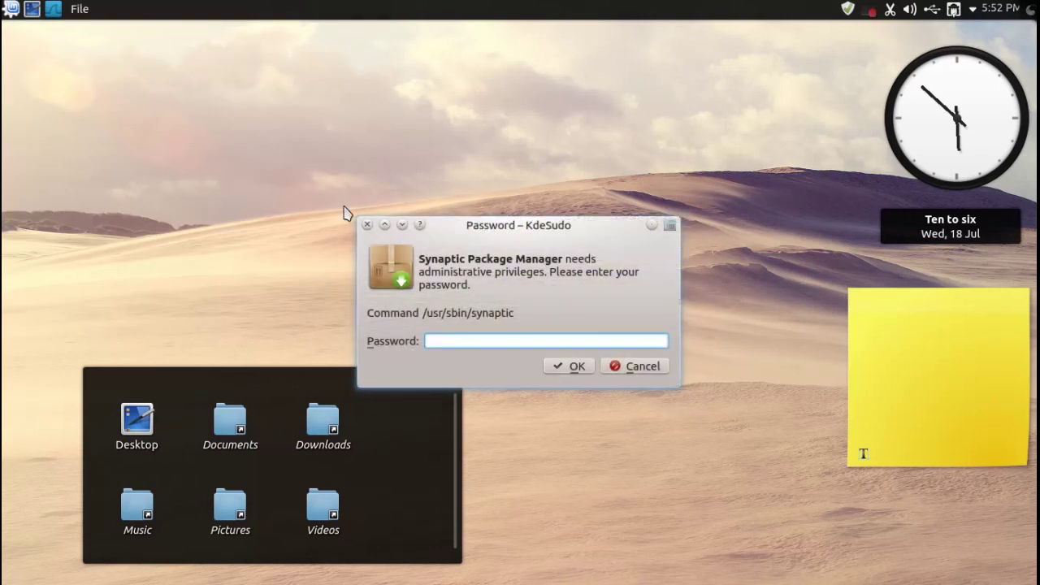
type("********")
key("Return")
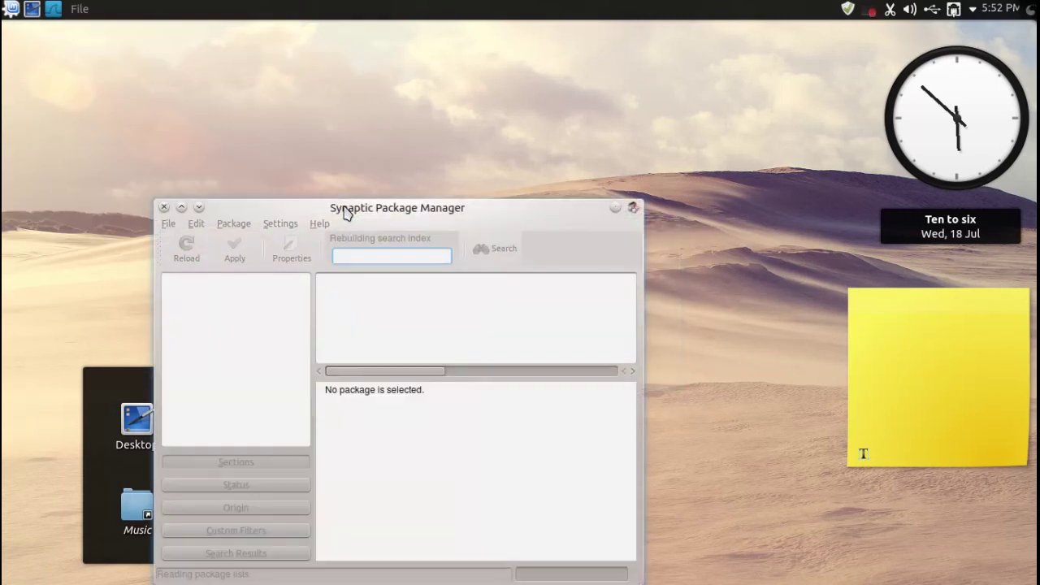
left_click_drag(343, 213, 331, 94)
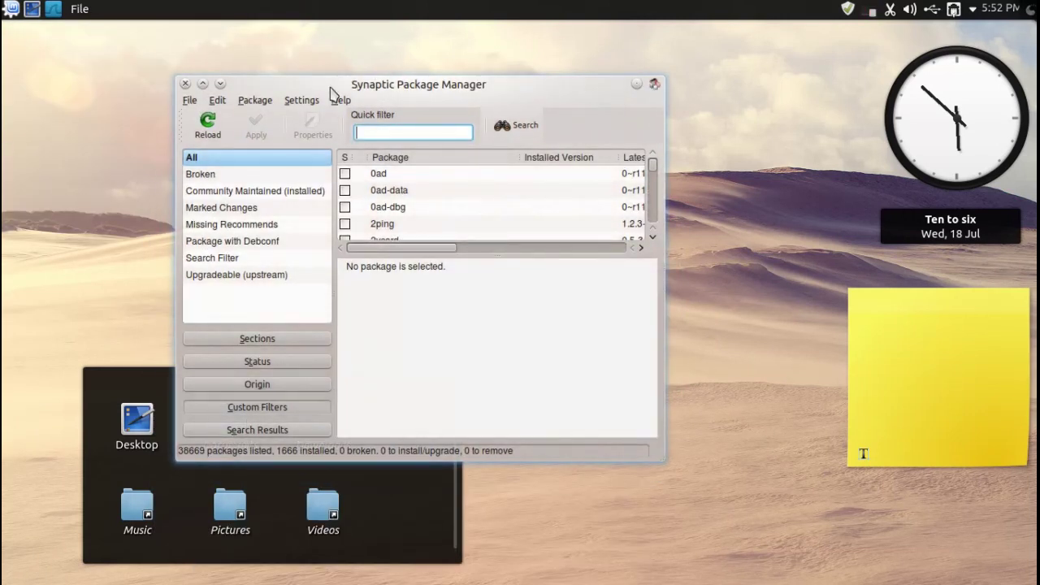
left_click(185, 85)
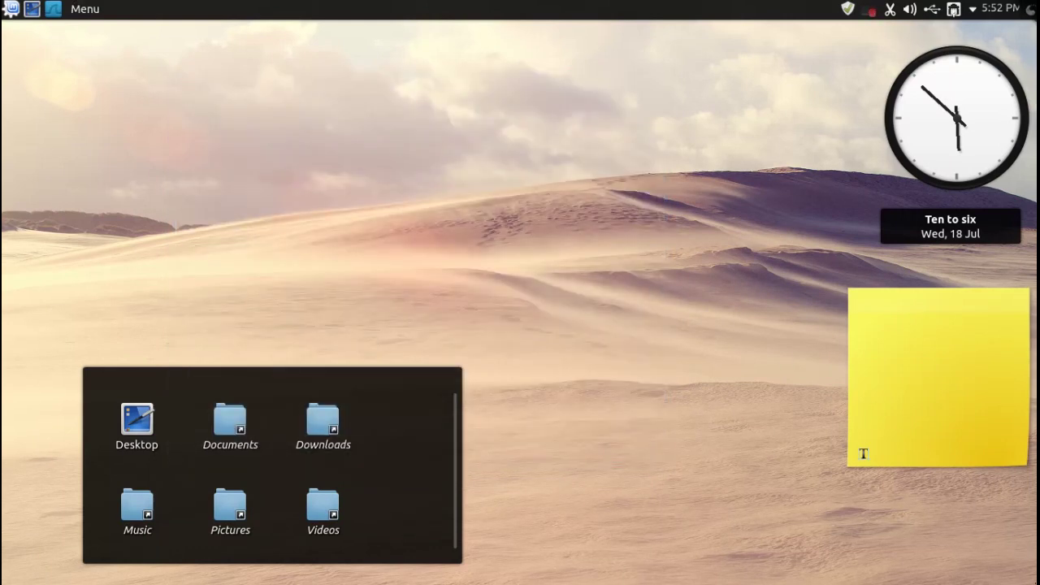
Display all virtual desktops in a grid and return to a single desktop
key("ctrl+F8")
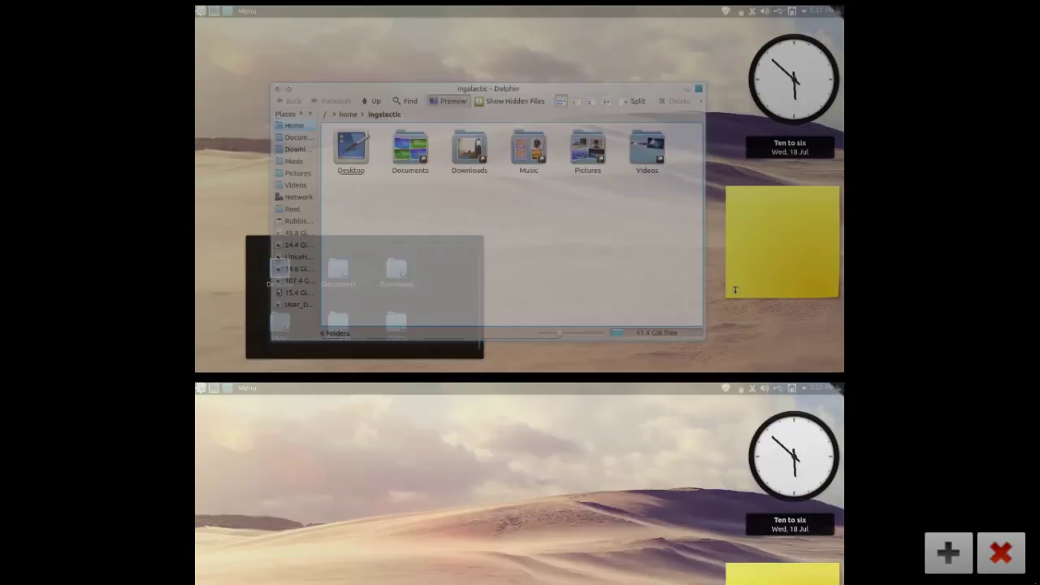
left_click(687, 352)
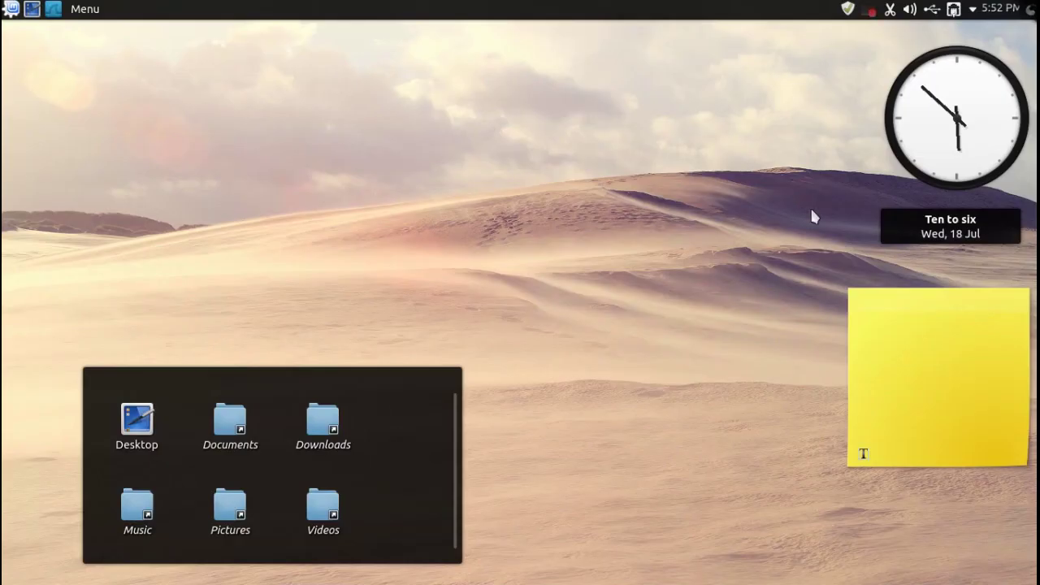